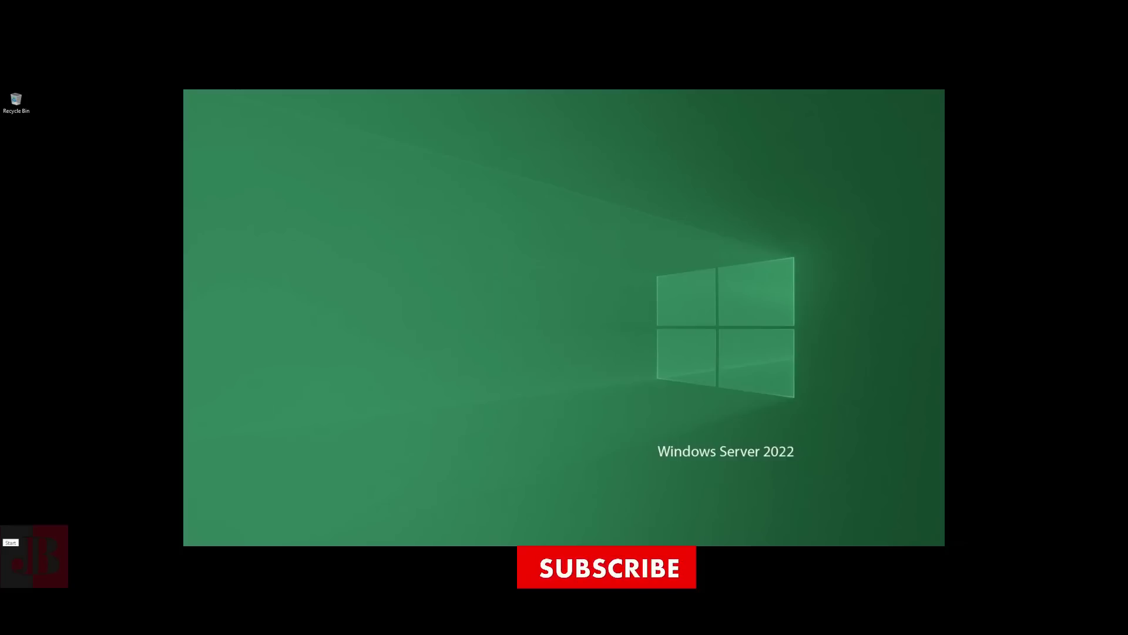
# - Open the Start menu to reach the Windows Server tools
pyautogui.click(10, 536)
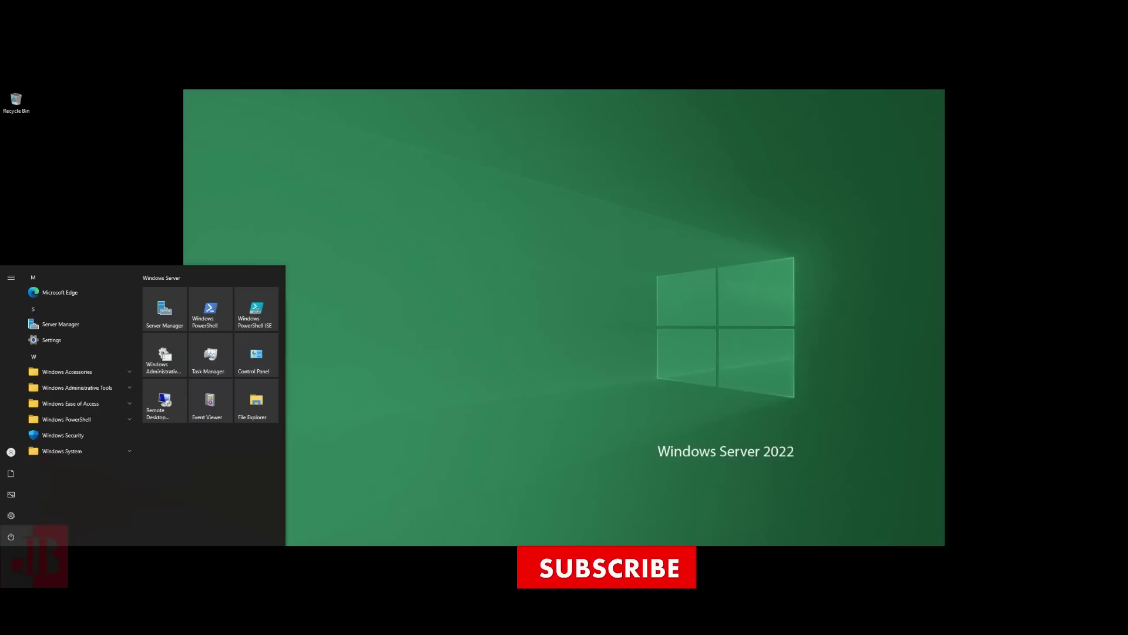
# - Launch Windows PowerShell ISE with administrator rights from its Start menu tile
pyautogui.rightClick(251, 314)
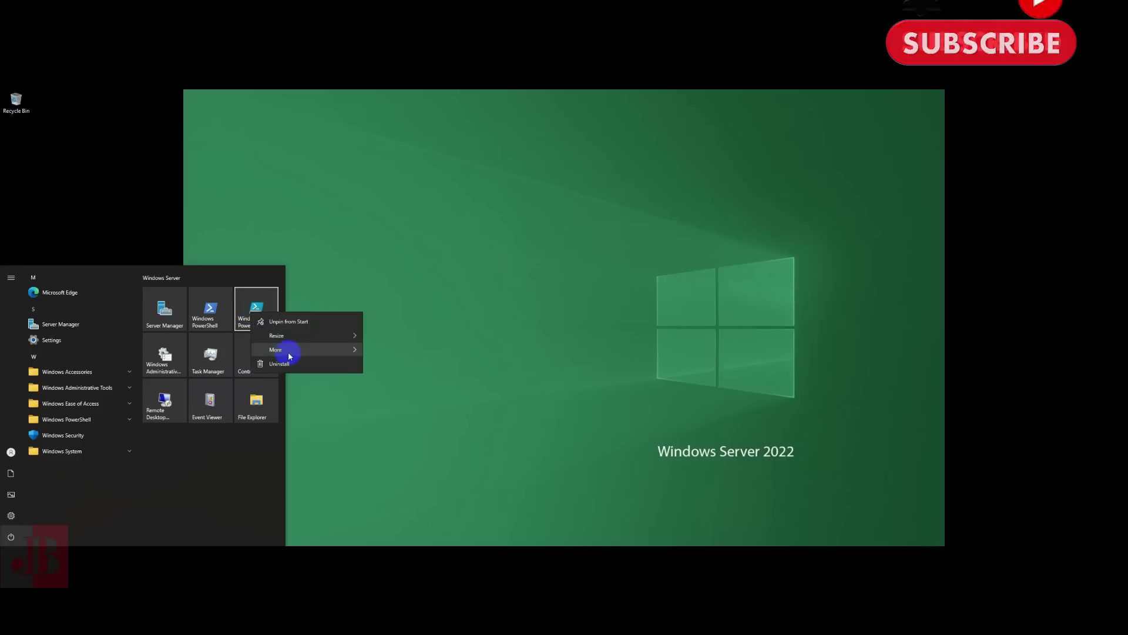
pyautogui.moveTo(290, 355)
pyautogui.click(402, 383)
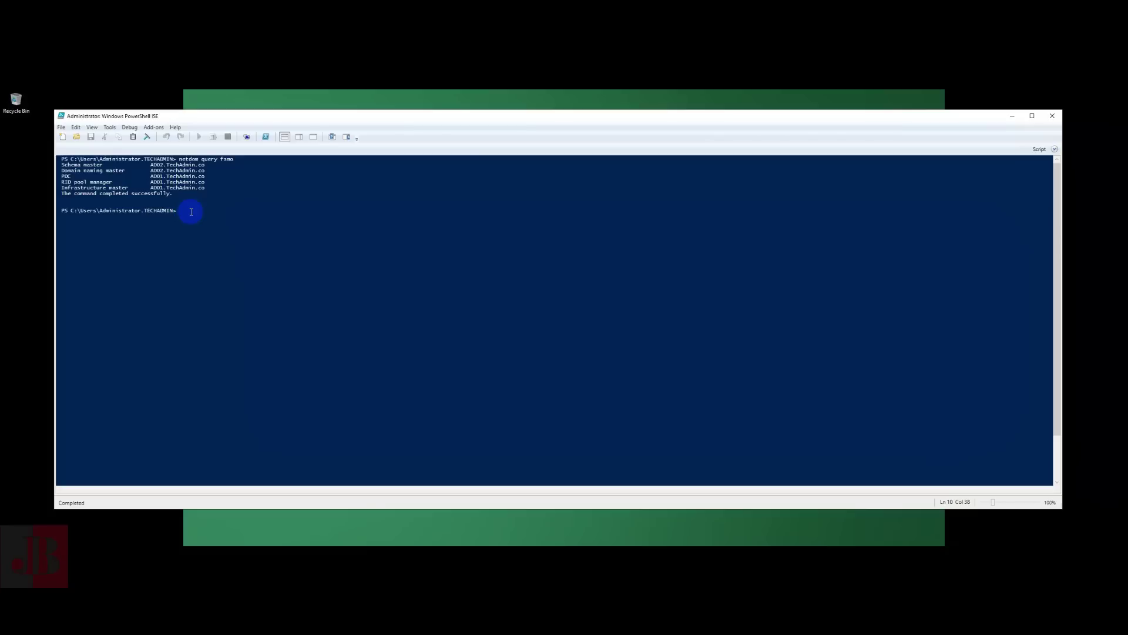
# - Run repadmin /replsummary, confirming 0/3 failures for AD01 and AD02, and enter repadmin /showrepl
pyautogui.write('repadmin /')
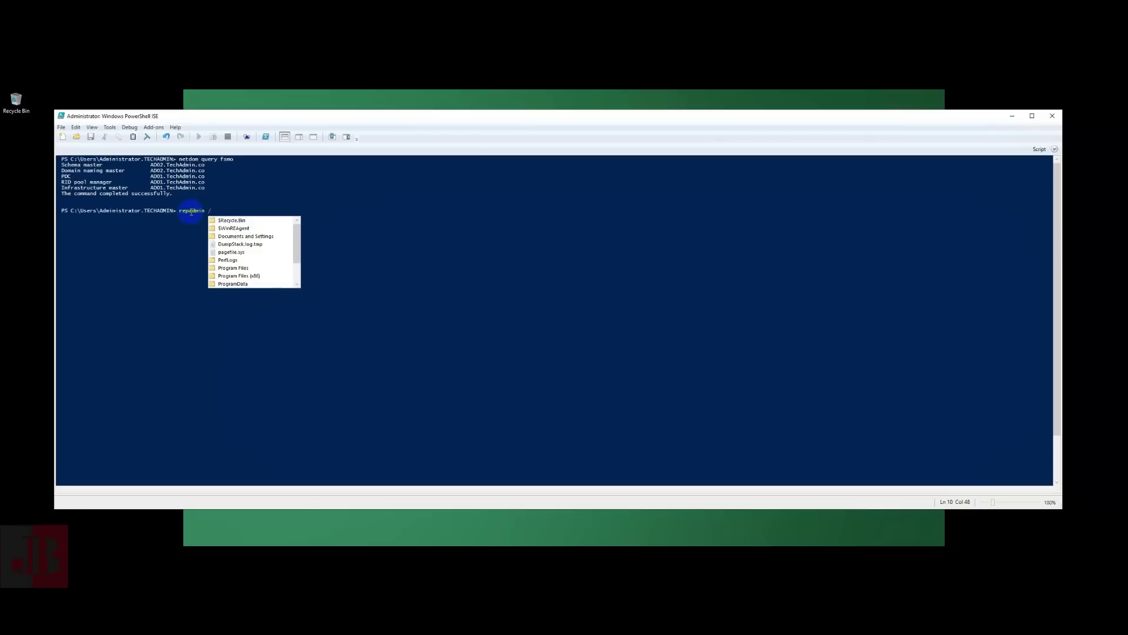
pyautogui.write('rep')
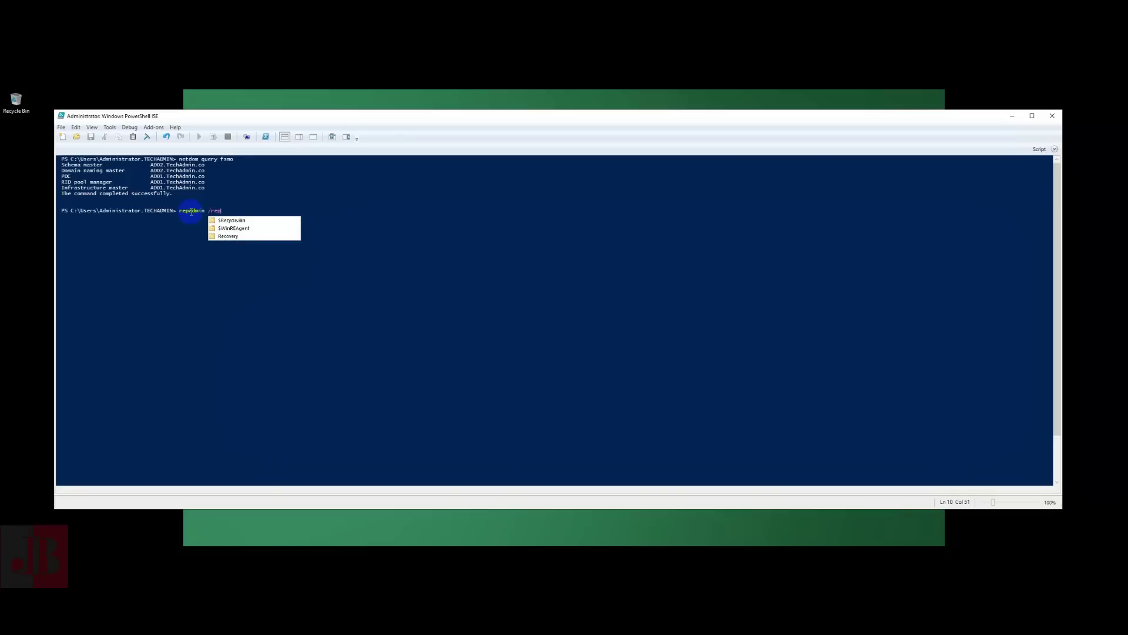
pyautogui.write('lsummary')
pyautogui.press('Return')
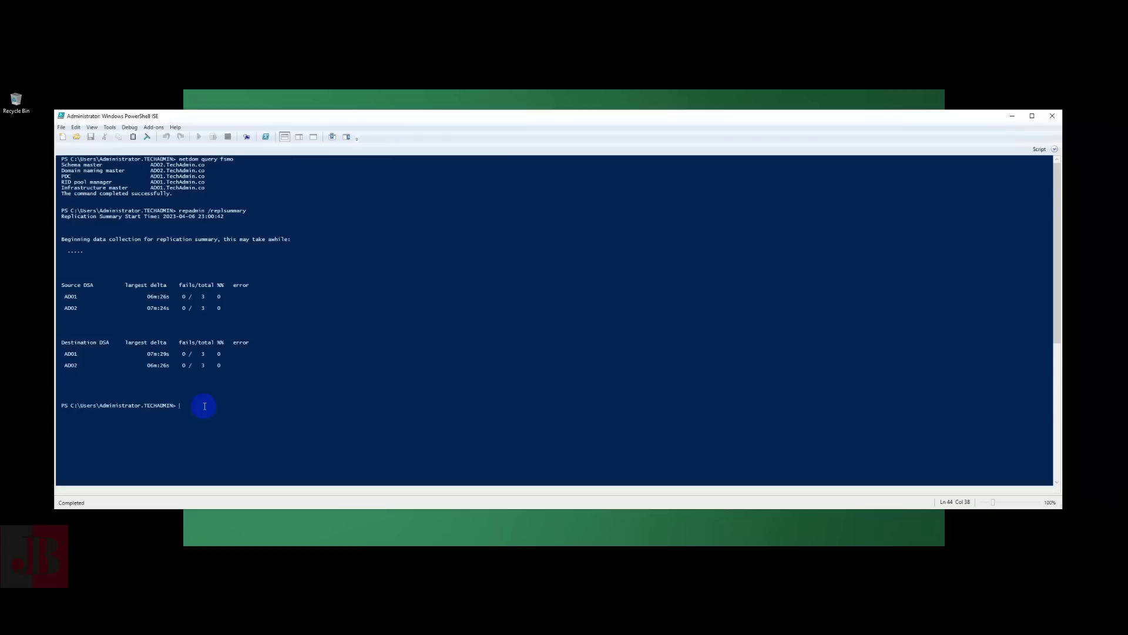
pyautogui.write('repadmin /')
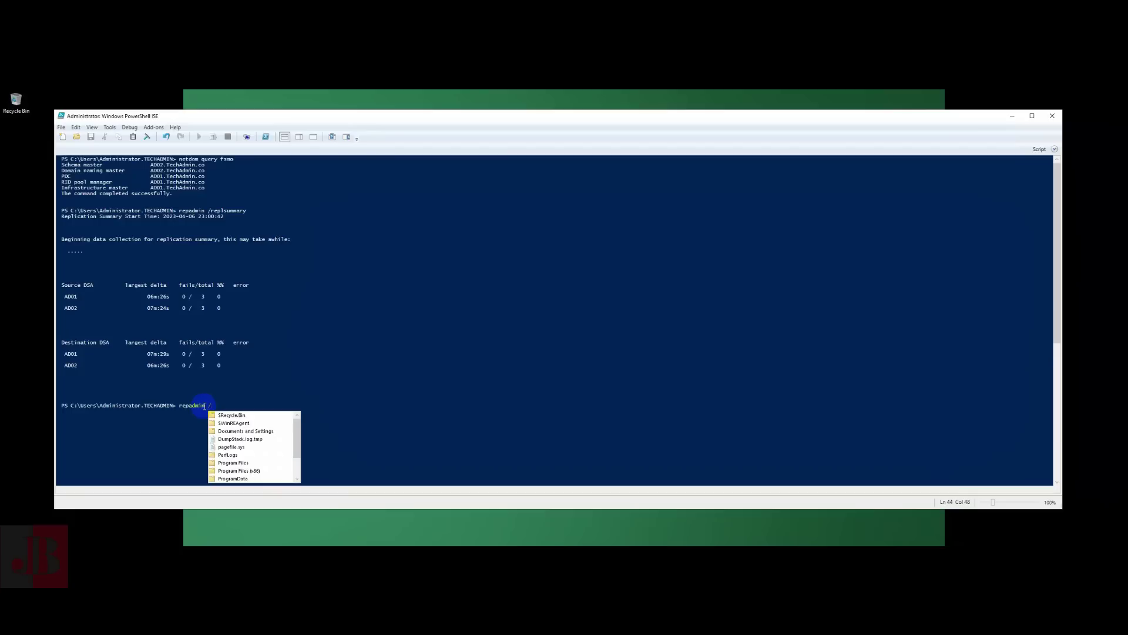
pyautogui.write('show')
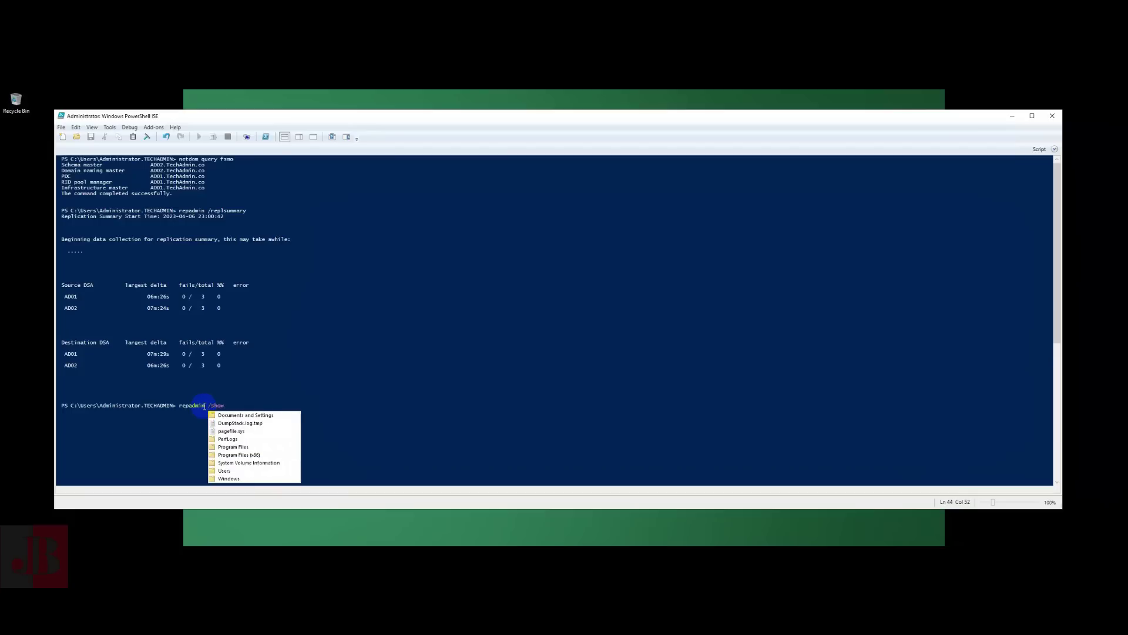
pyautogui.write('repl')
# - Run repadmin /showrepl, review the successful AD01 inbound replication, then enter repadmin /queue
pyautogui.press('Return')
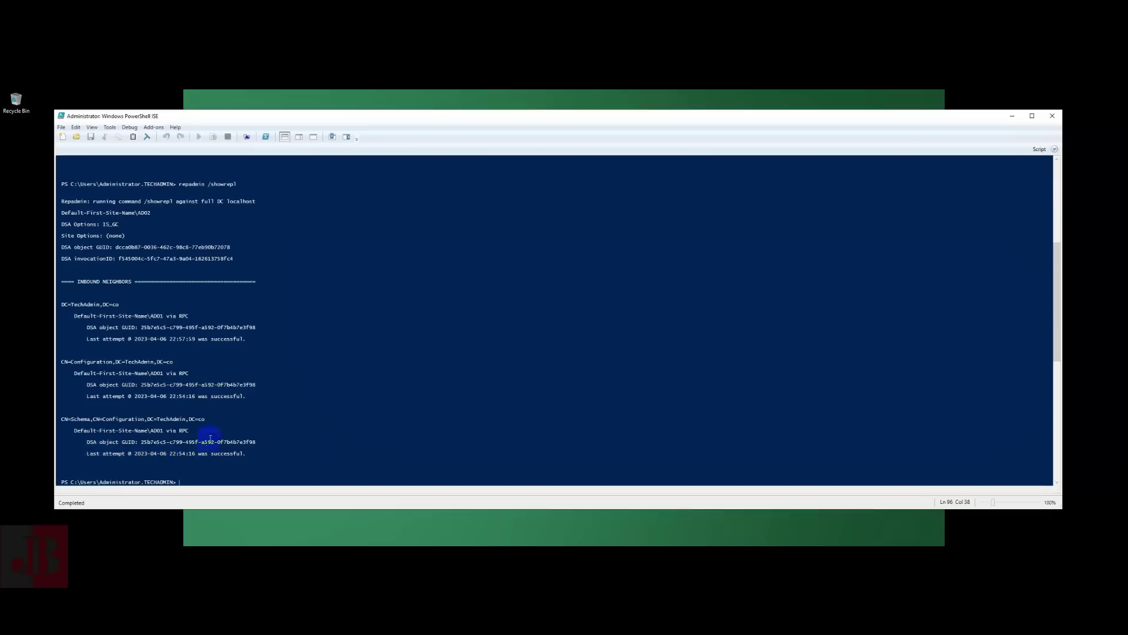
pyautogui.scroll(-2, 236, 360)
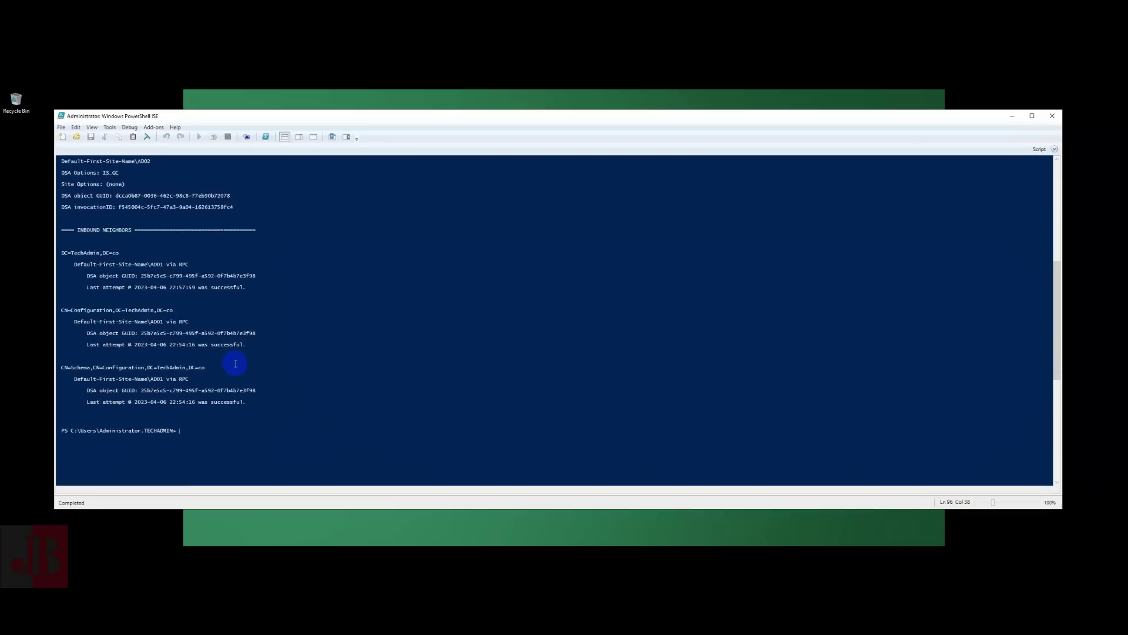
pyautogui.scroll(2, 236, 363)
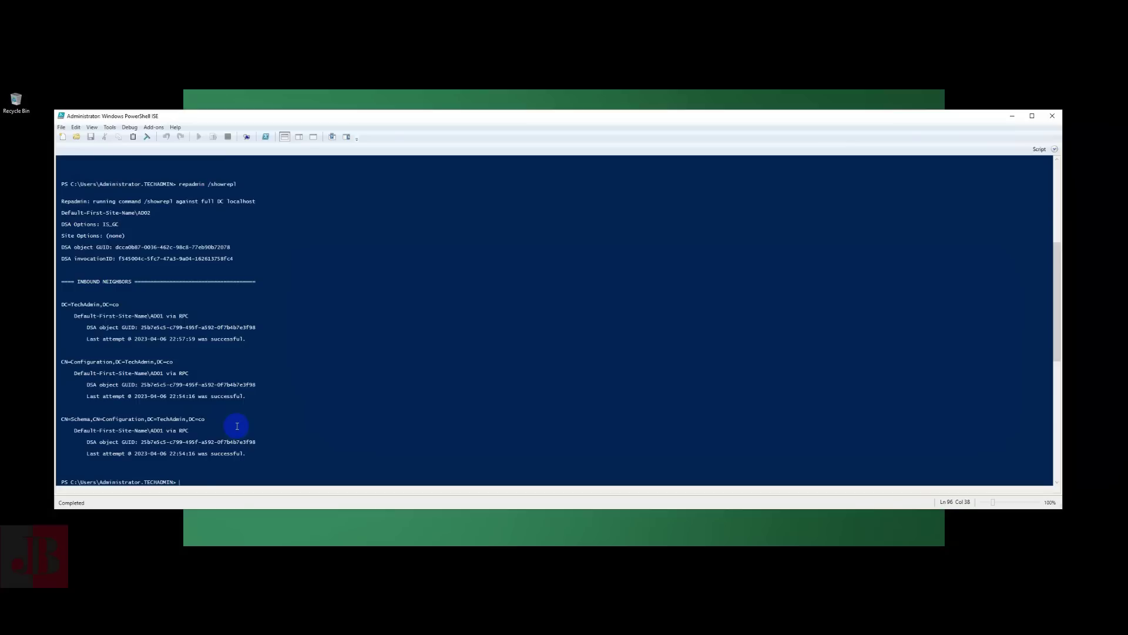
pyautogui.write('repadmin /')
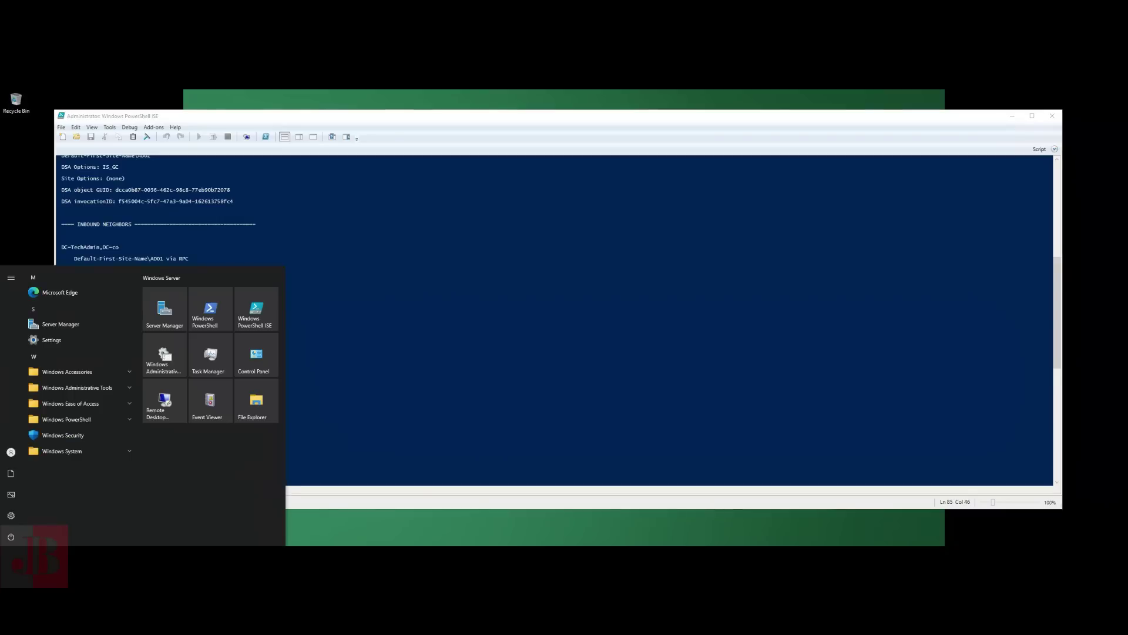
# - Open the maximized Administrative Tools folder and launch Active Directory Domains and Trusts
pyautogui.click(164, 359)
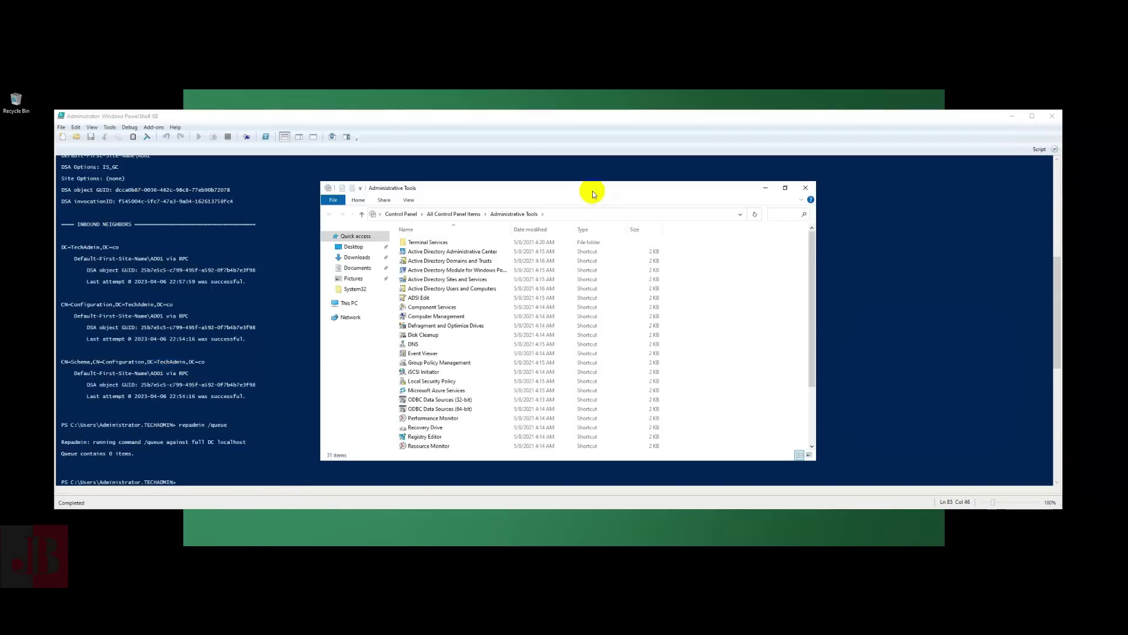
pyautogui.doubleClick(592, 193)
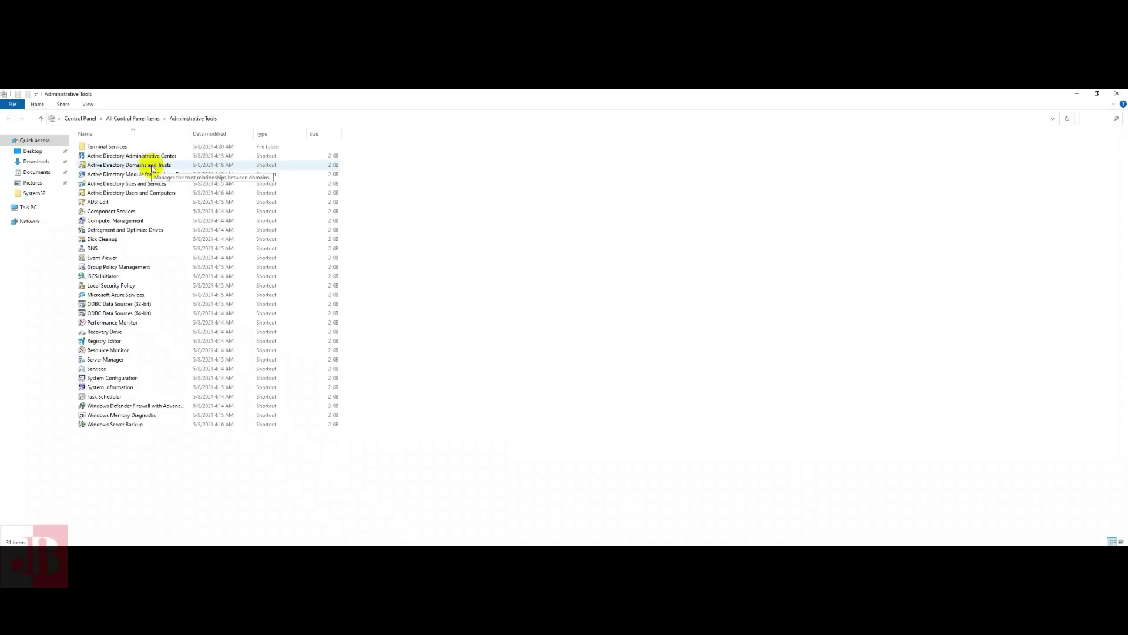
pyautogui.doubleClick(152, 166)
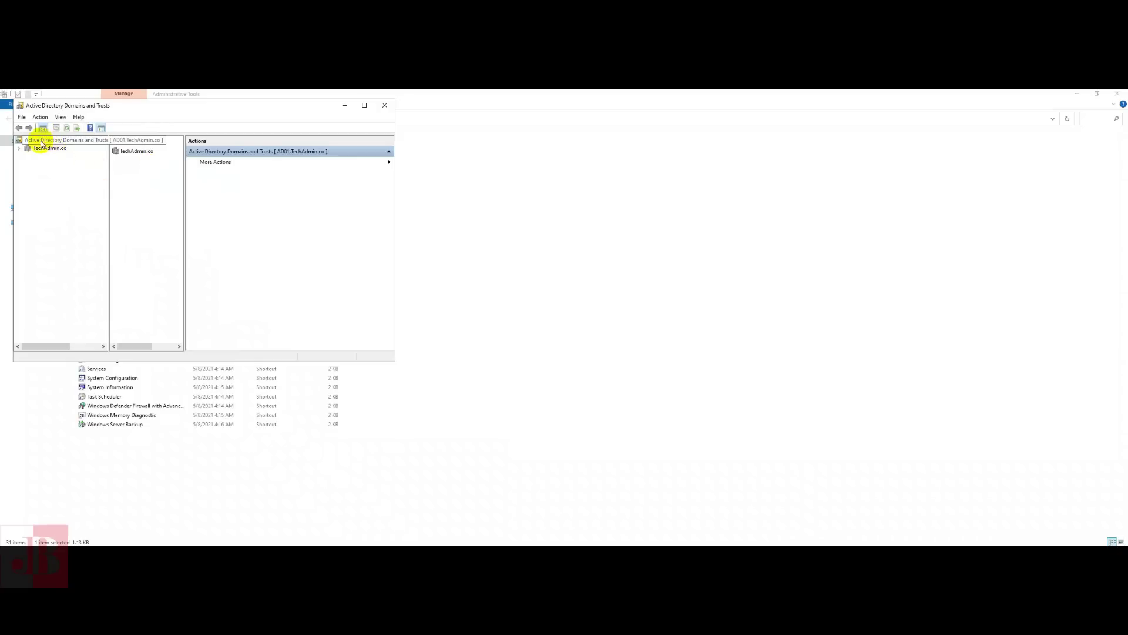
# - Transfer the domain naming master role from AD02 to AD01.TechAdmin.co
pyautogui.rightClick(70, 143)
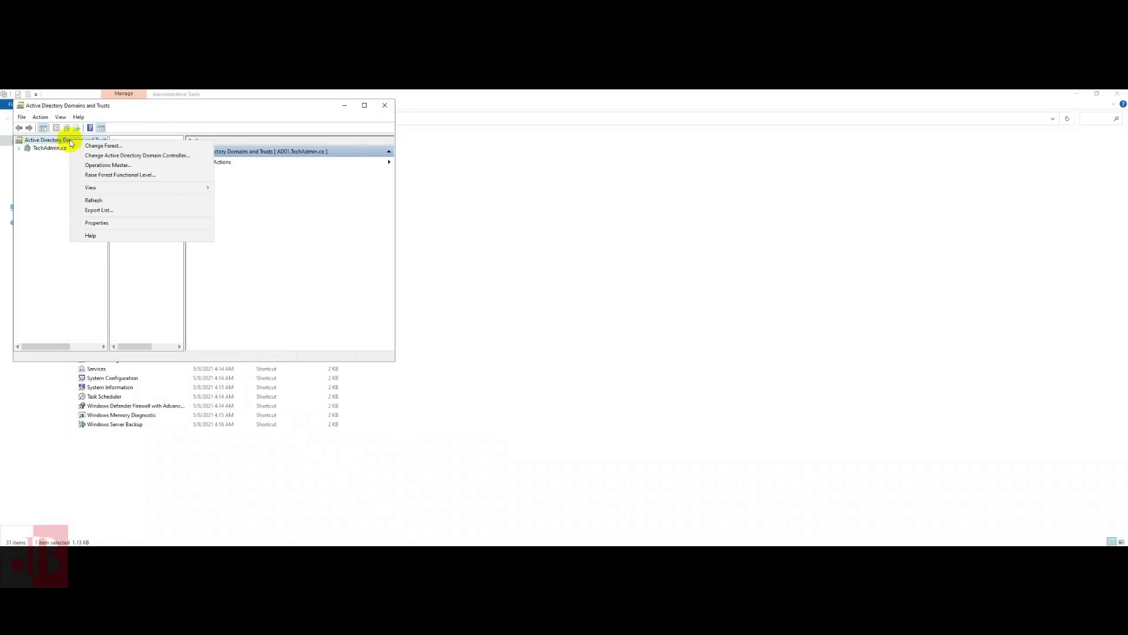
pyautogui.click(91, 167)
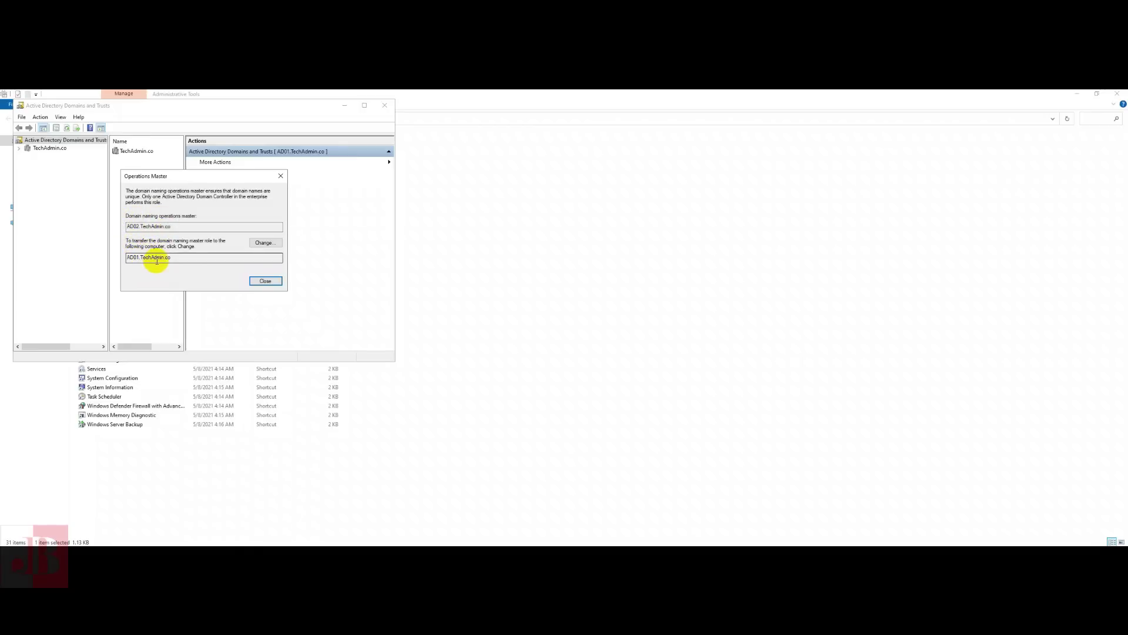
pyautogui.click(264, 243)
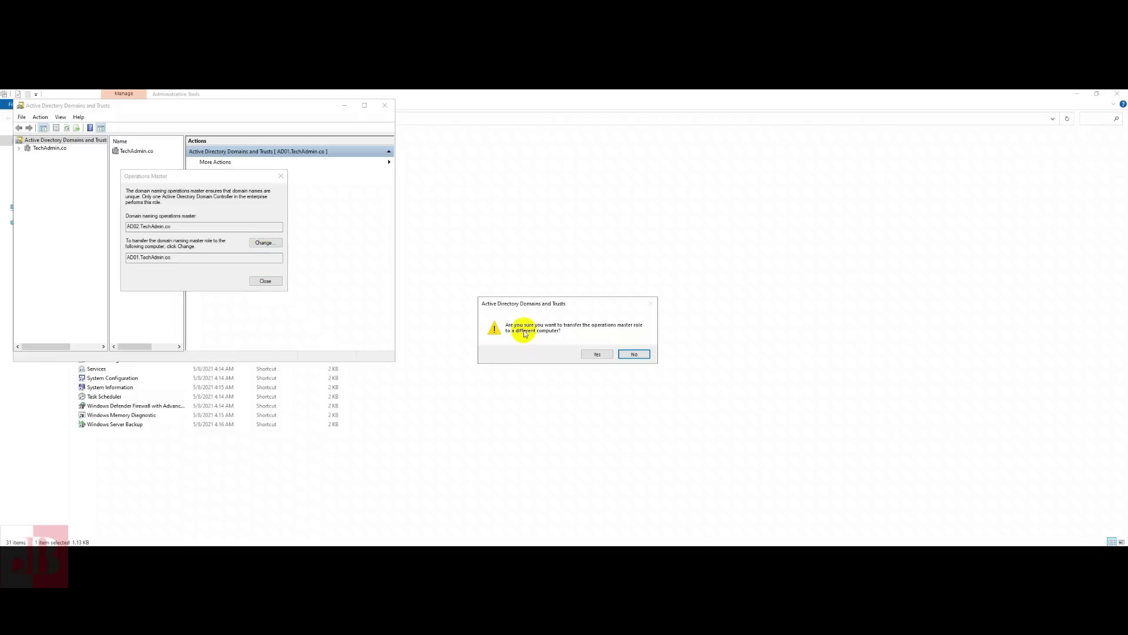
pyautogui.click(597, 354)
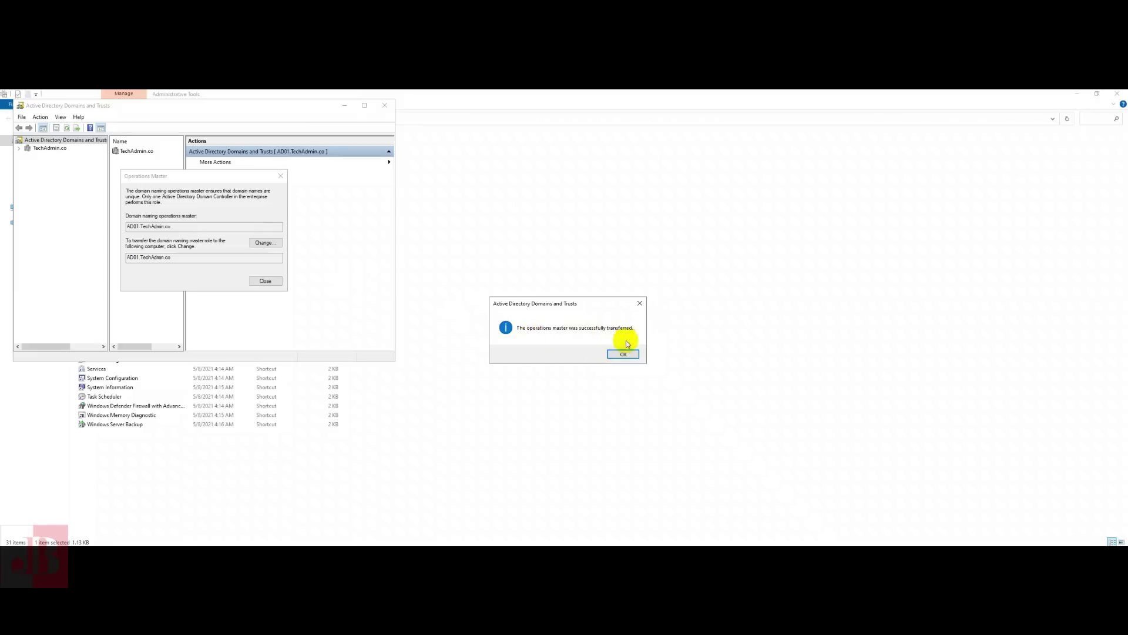
pyautogui.click(623, 353)
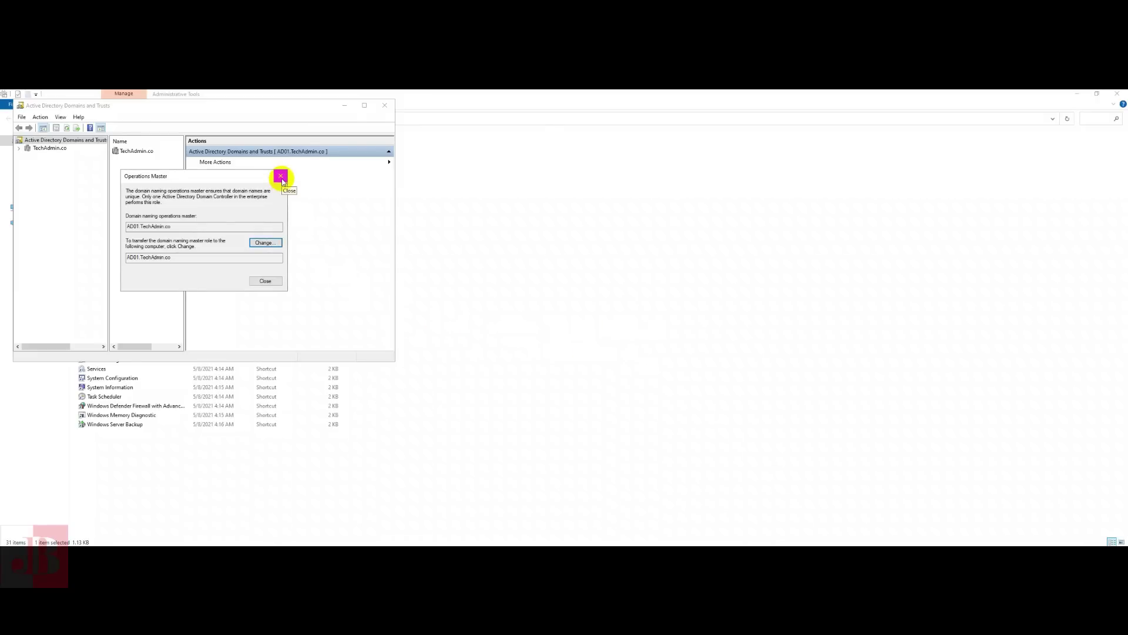
pyautogui.click(247, 477)
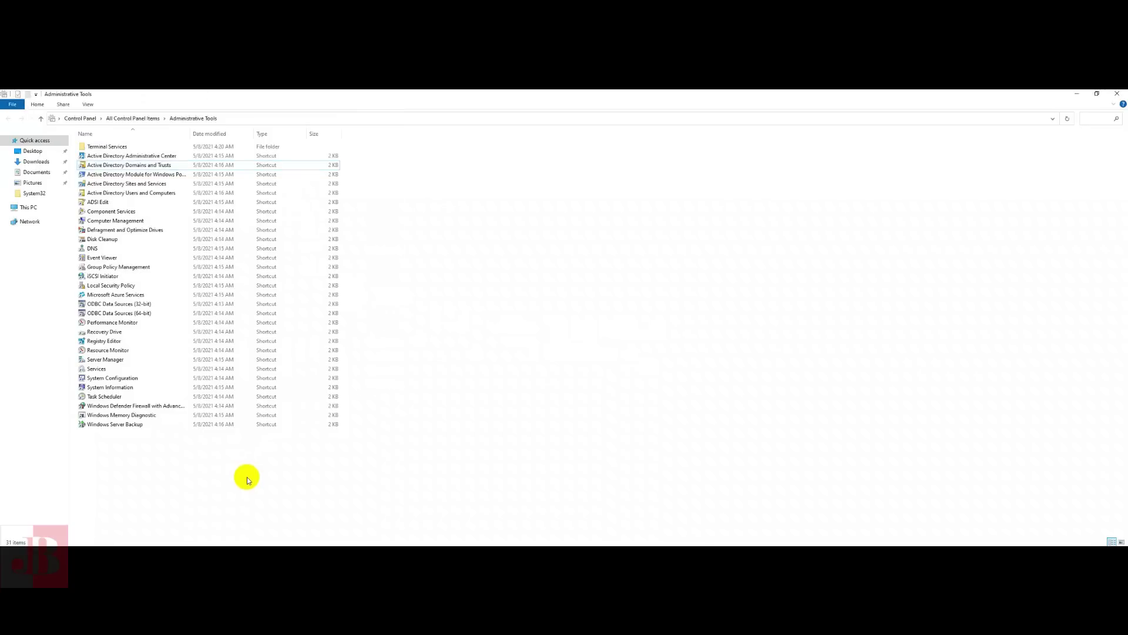
# - Open Active Directory Users and Computers from its Administrative Tools shortcut
pyautogui.click(121, 194)
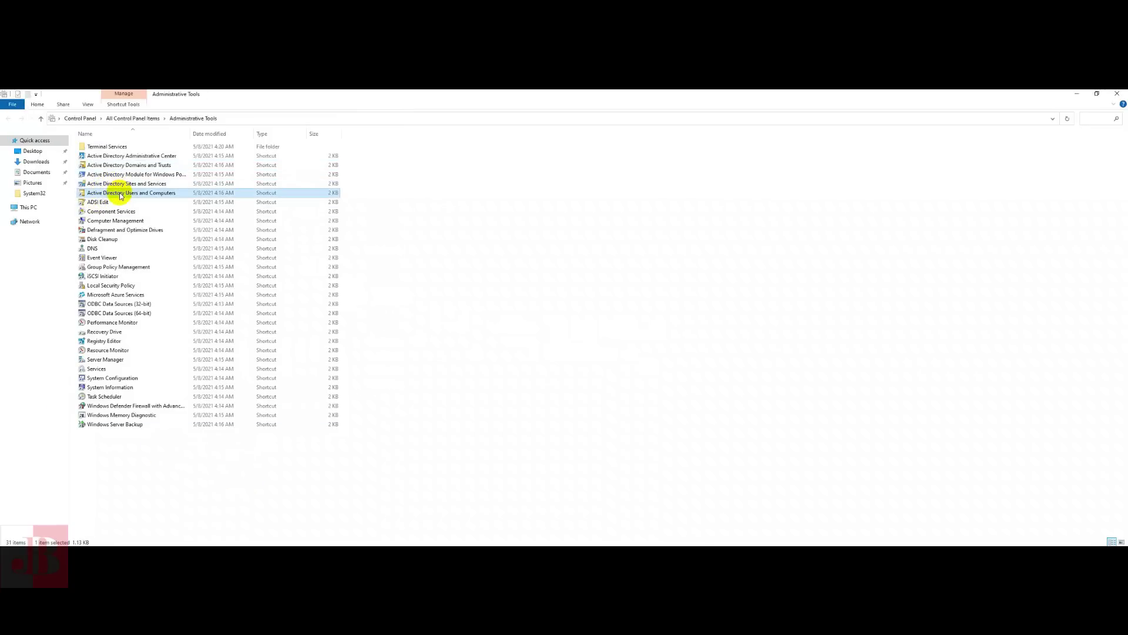
pyautogui.rightClick(121, 194)
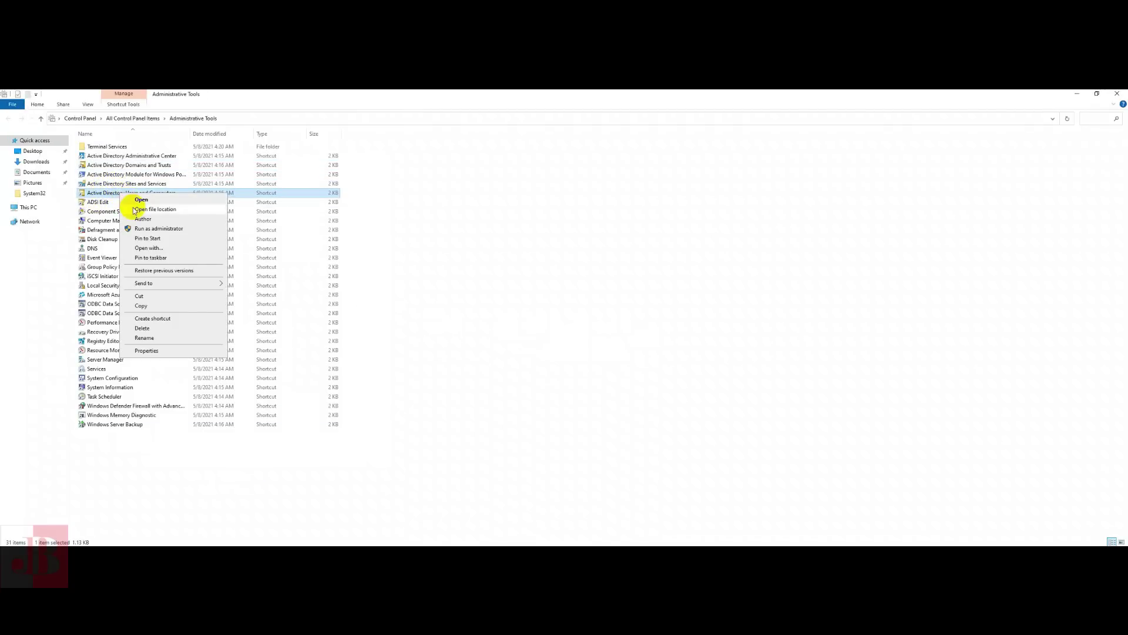
pyautogui.click(133, 200)
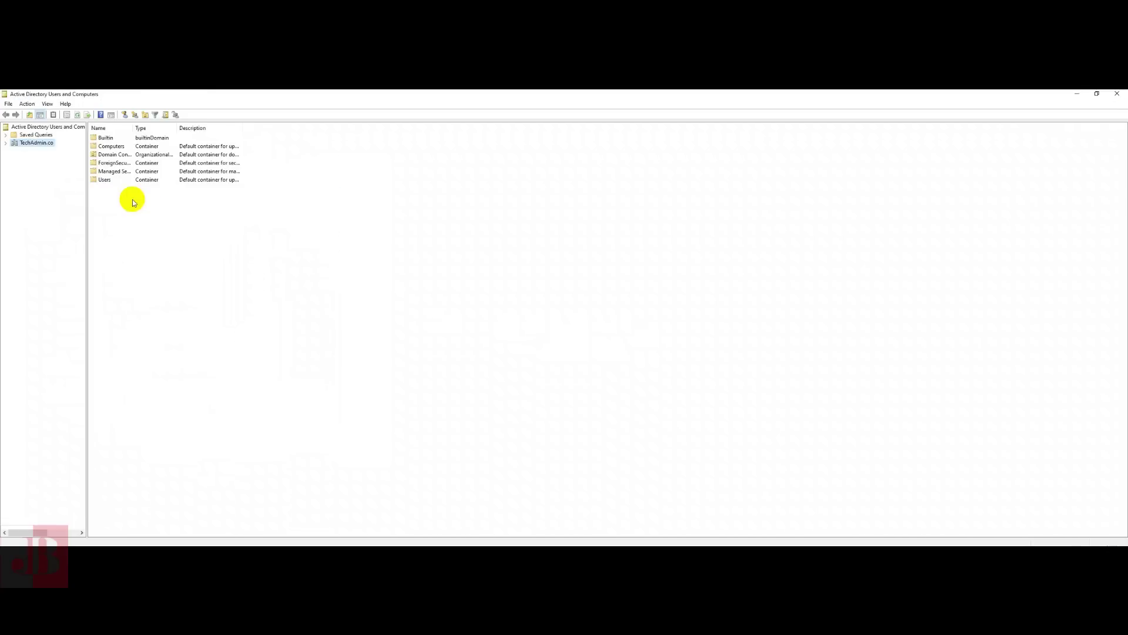
# - Check TechAdmin.co Operations Masters: AD01 holds the RID, PDC and Infrastructure roles
pyautogui.click(44, 143)
pyautogui.rightClick(44, 143)
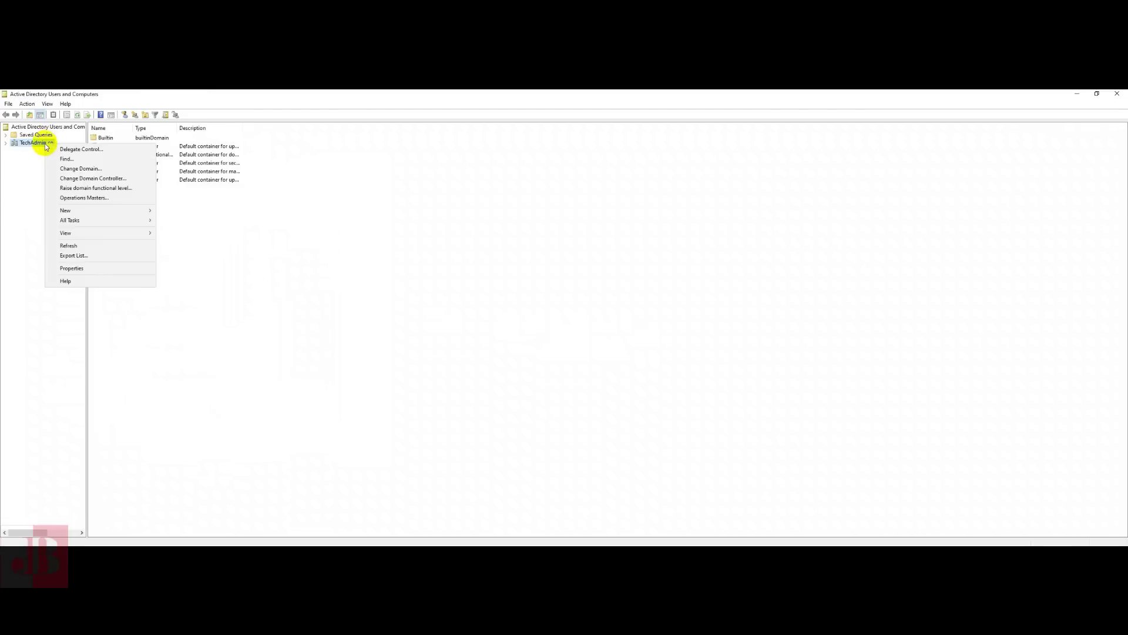
pyautogui.click(79, 198)
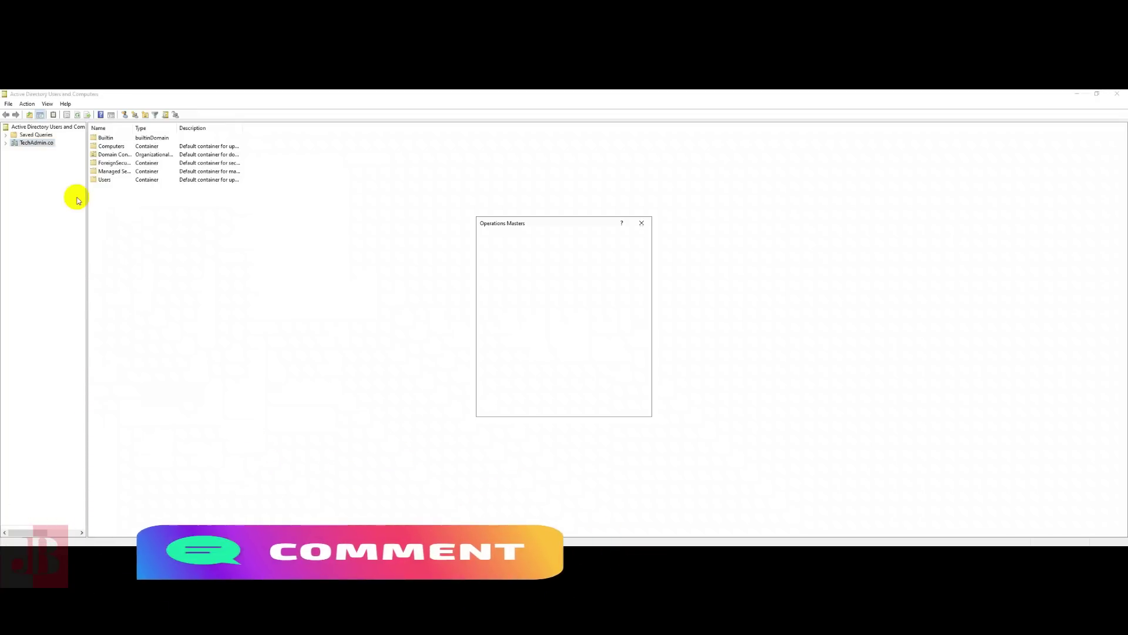
pyautogui.moveTo(541, 228); pyautogui.dragTo(216, 196)
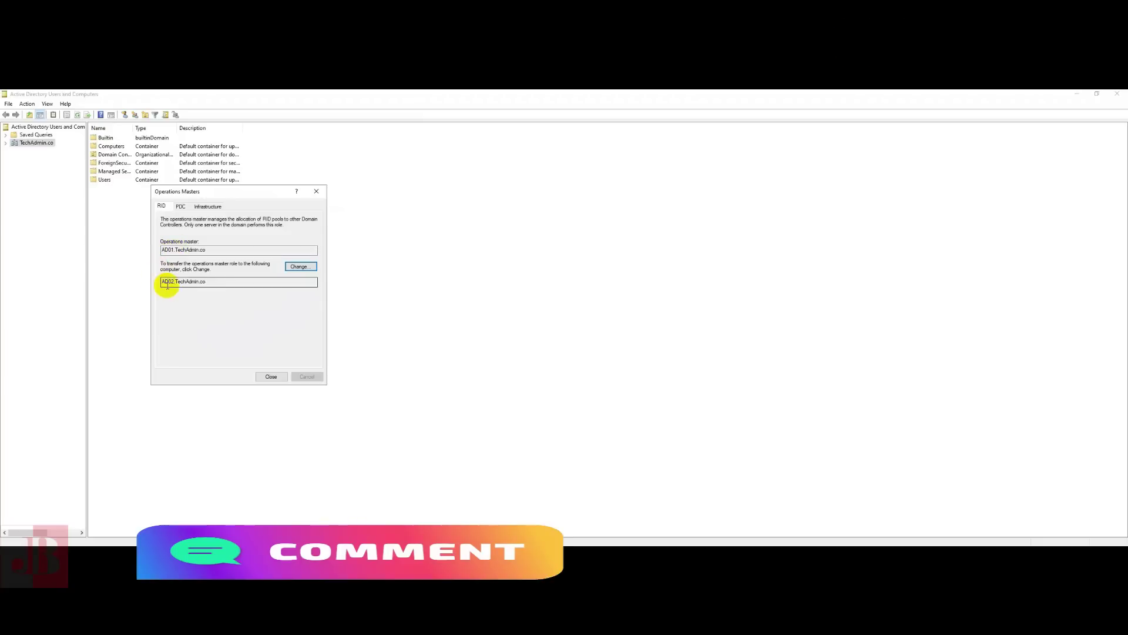
pyautogui.click(181, 207)
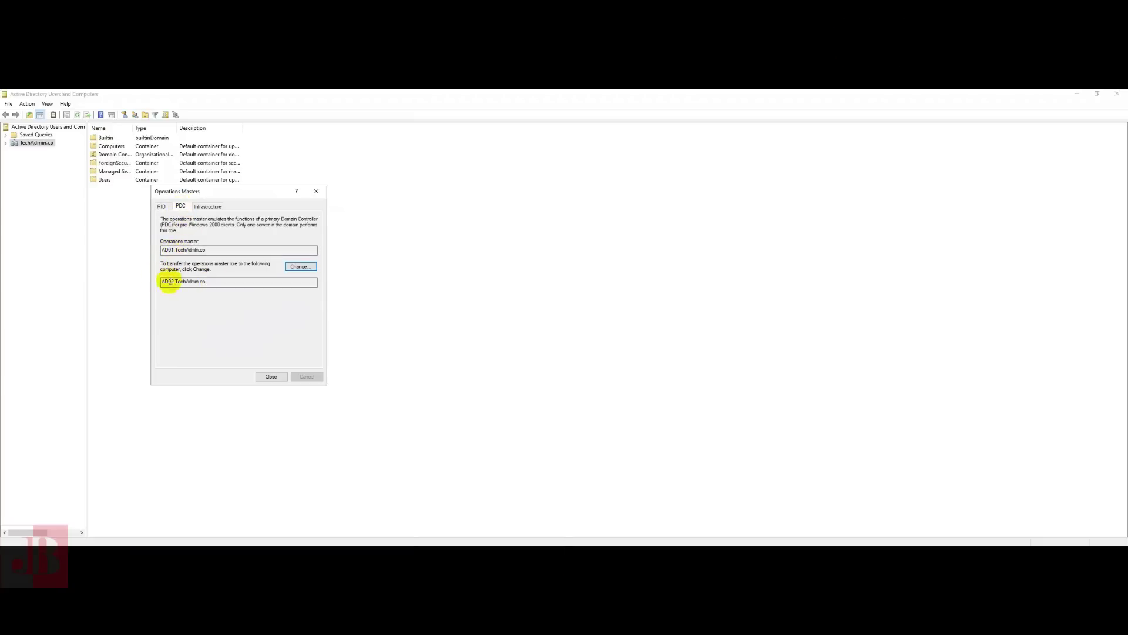
pyautogui.click(205, 207)
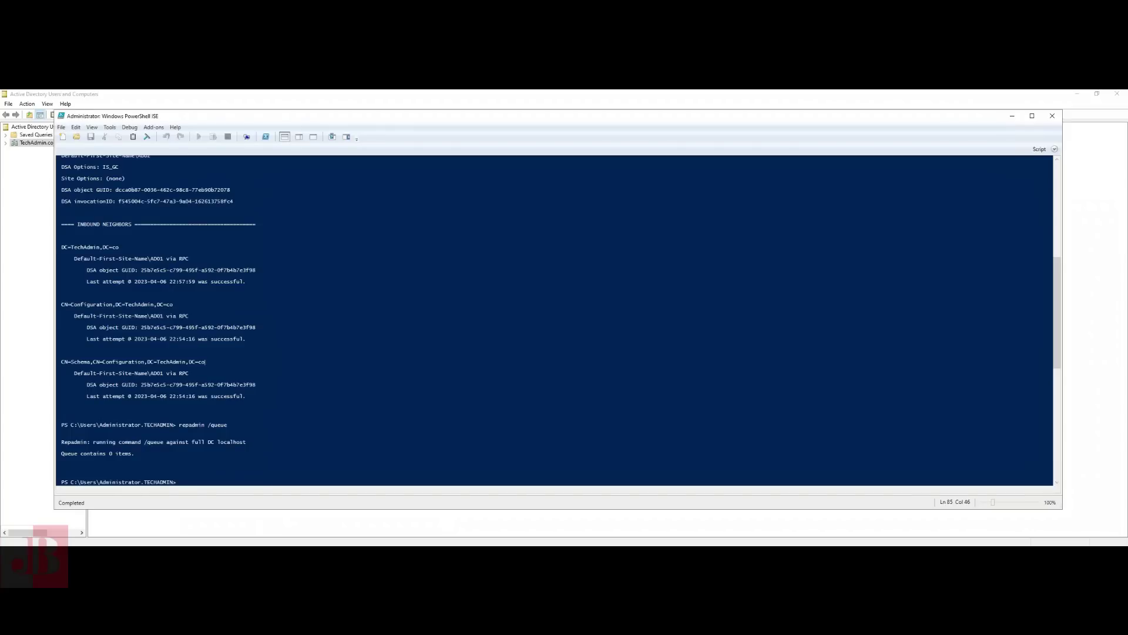
# - Run netdom query fsmo, showing four roles on AD01 and Schema master on AD02
pyautogui.click(324, 464)
pyautogui.click(313, 483)
pyautogui.write('netdom query fsmo')
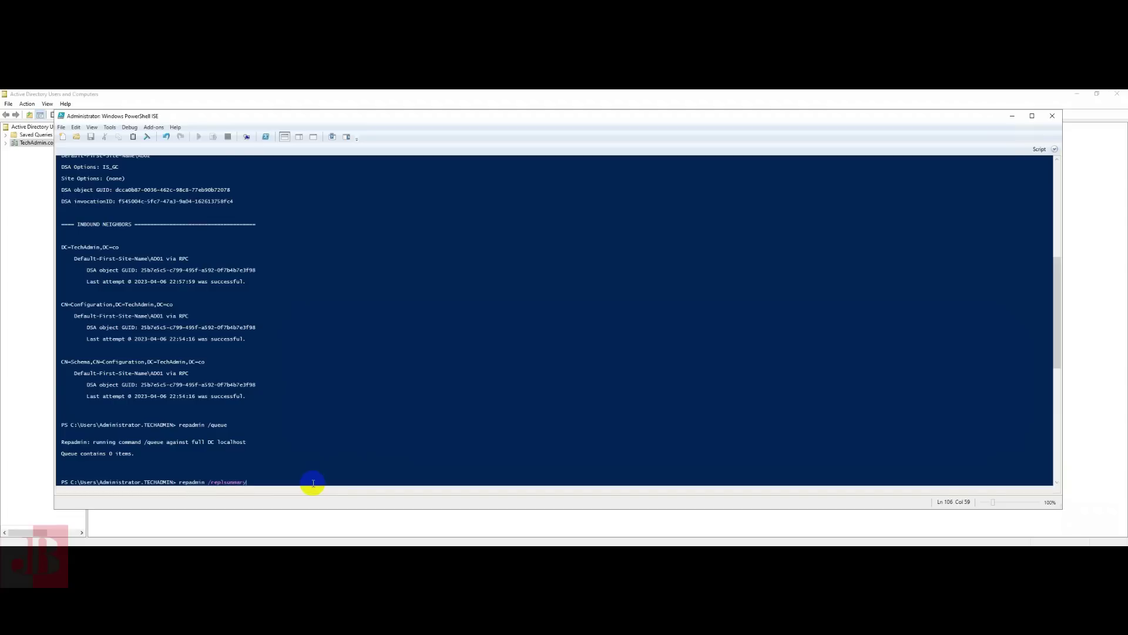
pyautogui.press('Return')
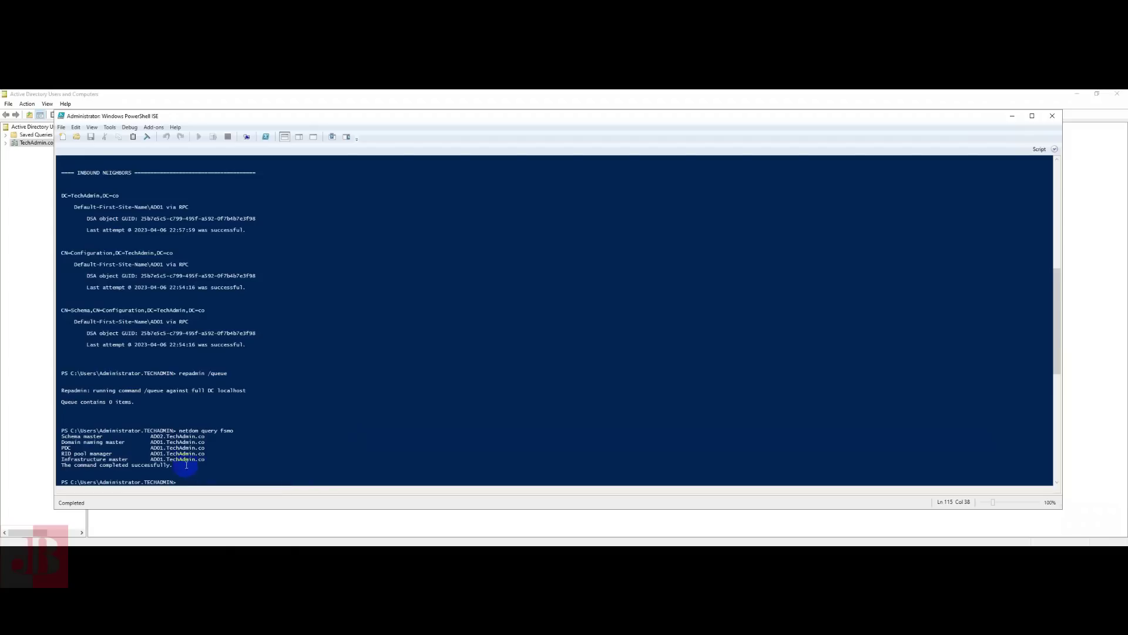
# - Highlight the Schema master line still on AD02, then launch mmc
pyautogui.click(81, 437)
pyautogui.moveTo(151, 438); pyautogui.dragTo(220, 431)
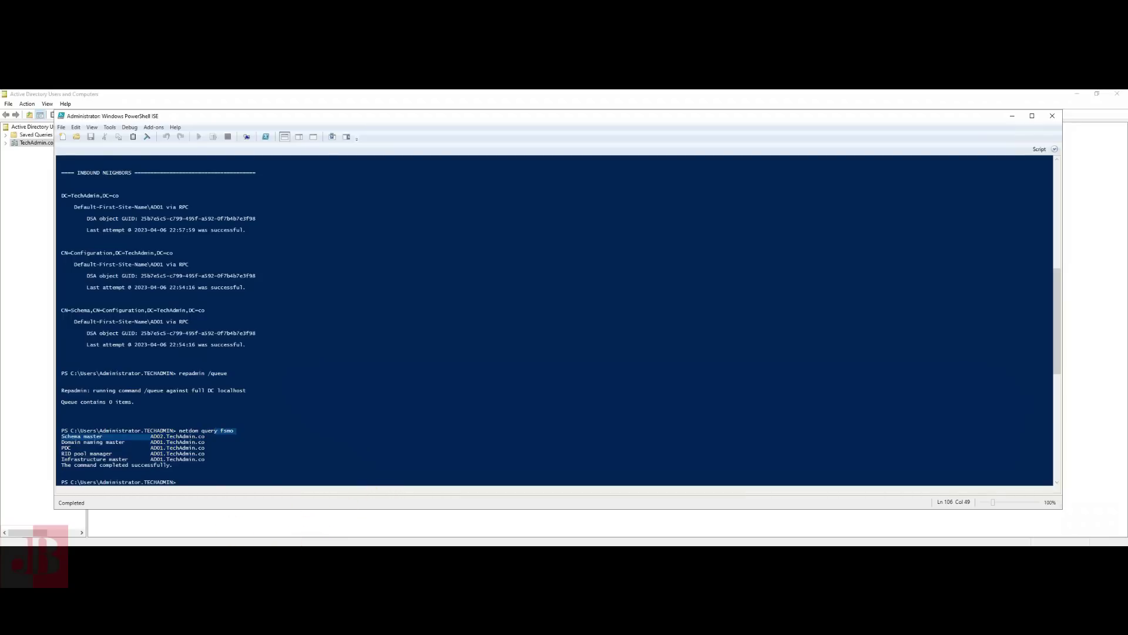
pyautogui.click(238, 482)
pyautogui.write('mmc')
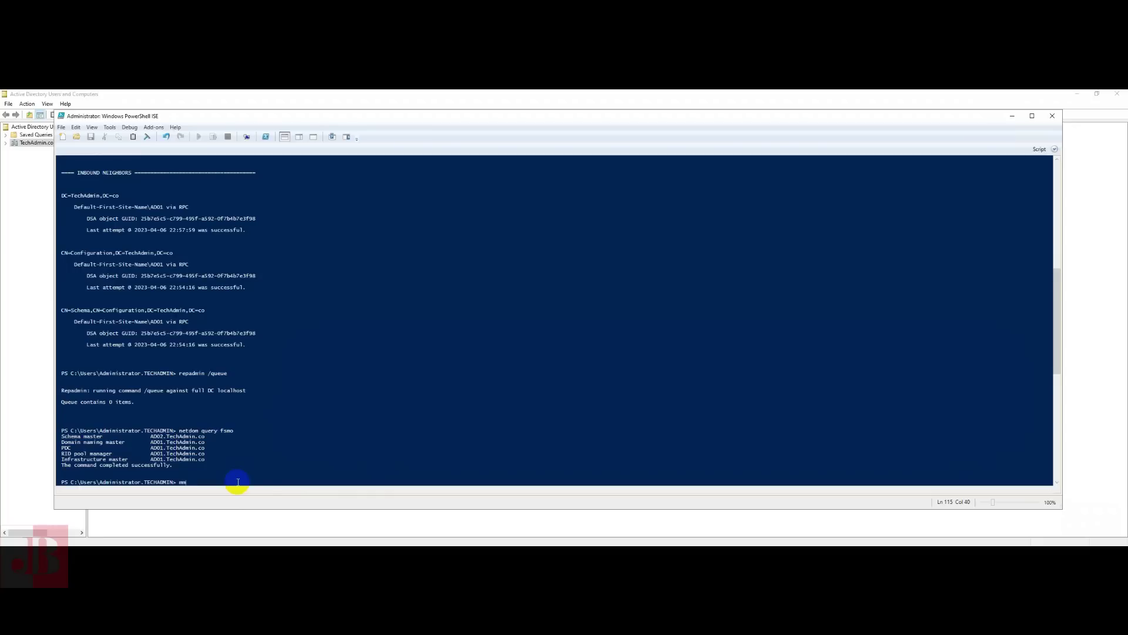
pyautogui.press('Return')
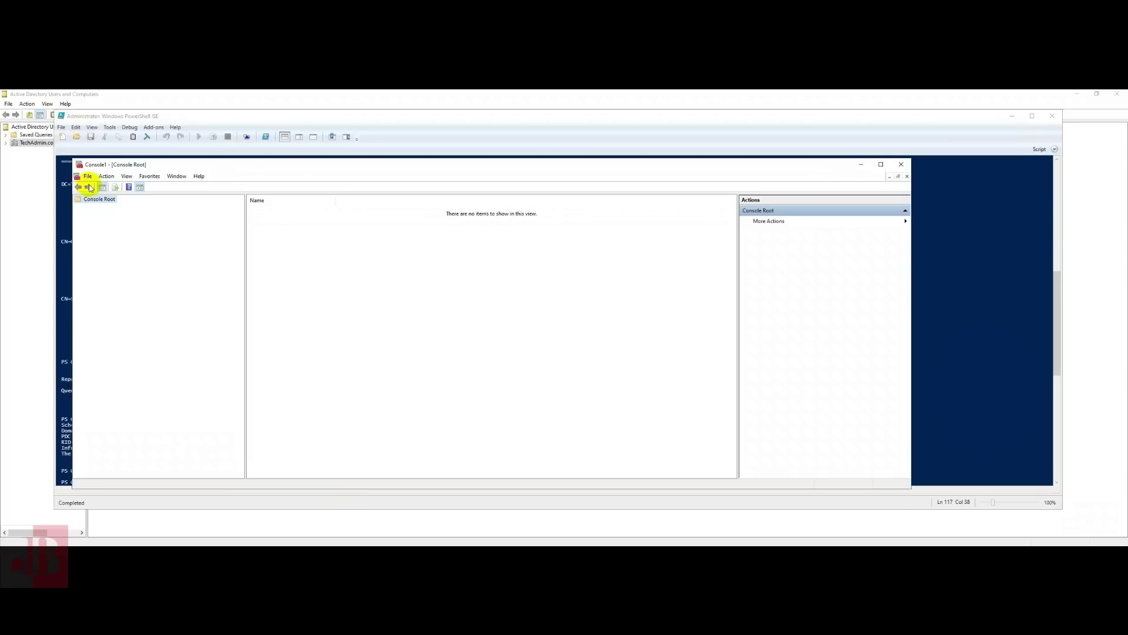
# - Open Add/Remove Snap-ins from the File menu and select Active Directory Schema
pyautogui.click(89, 177)
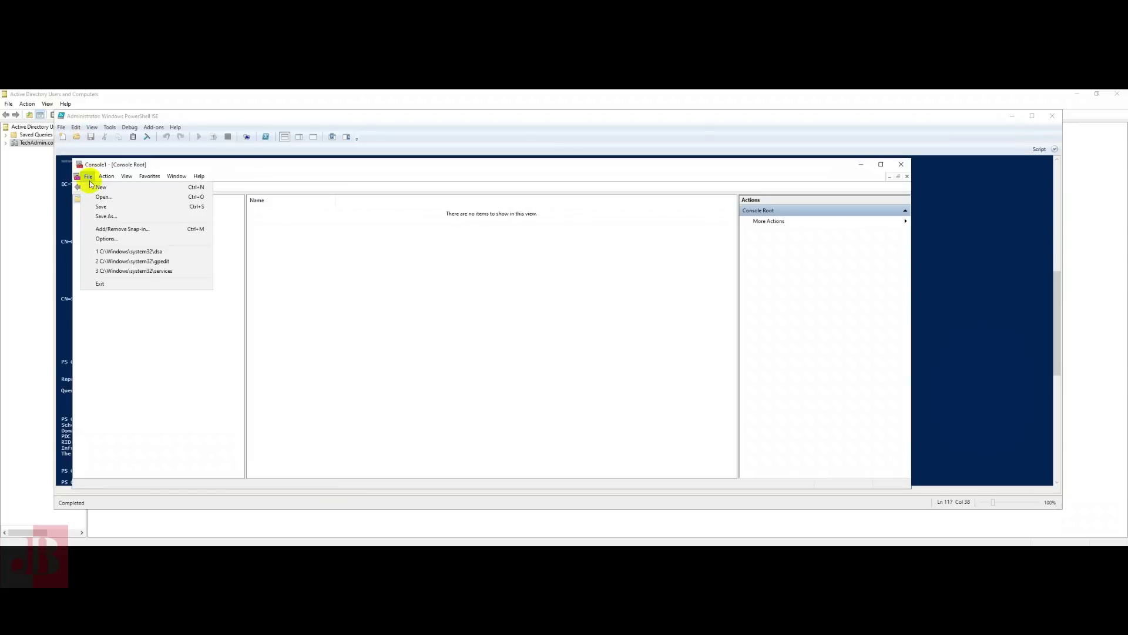
pyautogui.click(113, 233)
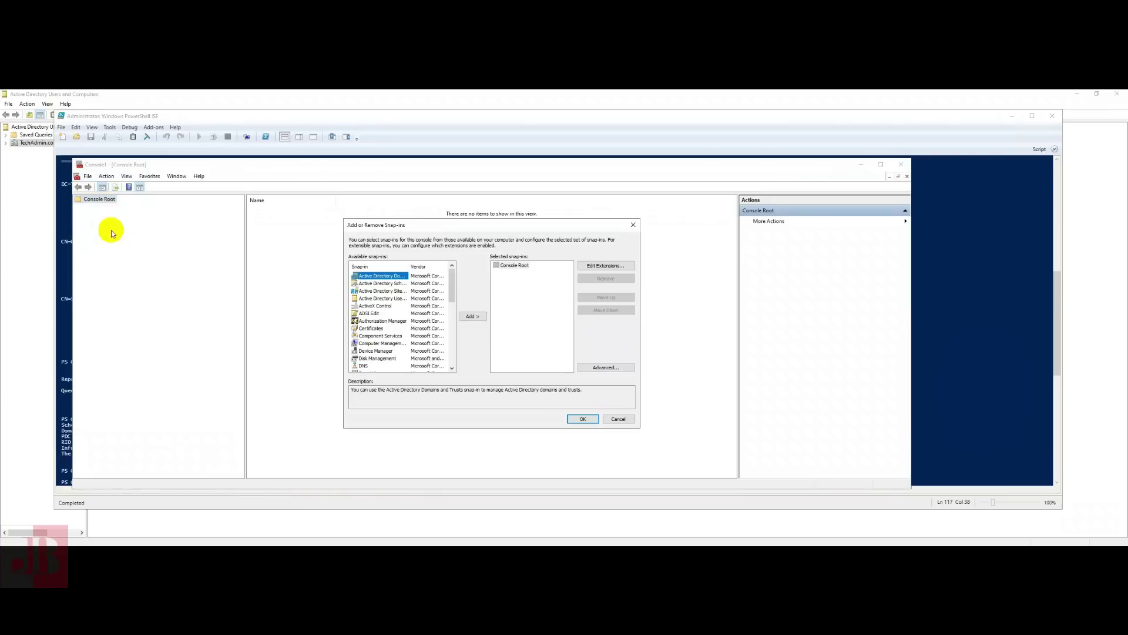
pyautogui.doubleClick(409, 266)
pyautogui.click(400, 284)
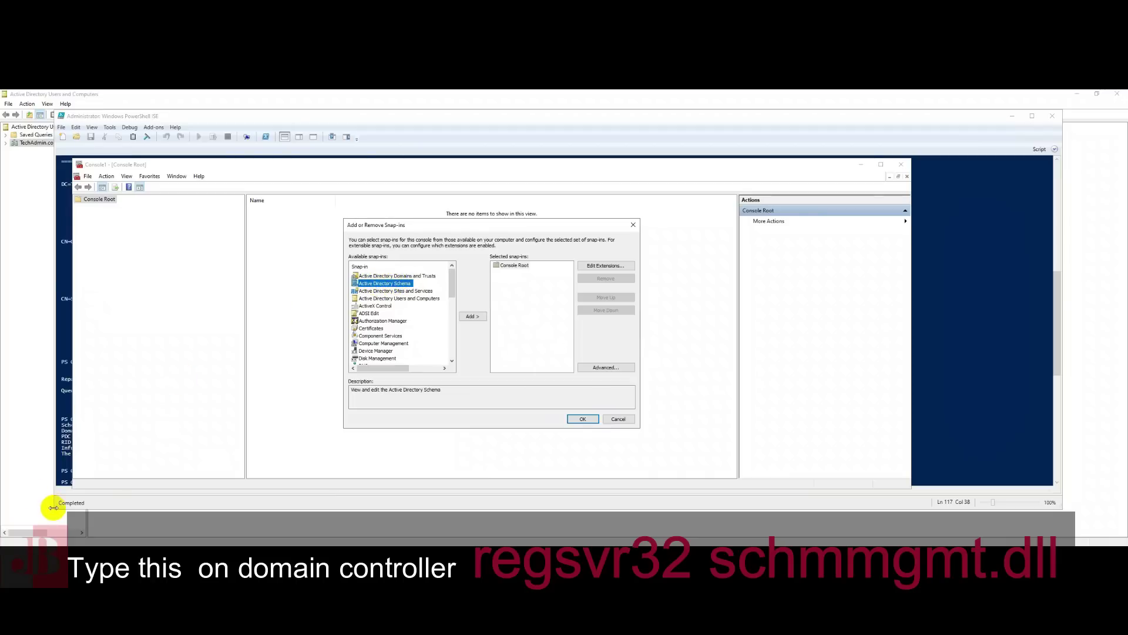
# - Enter the command regsvr32 schmmgmt.dll at the PowerShell ISE prompt
pyautogui.click(57, 479)
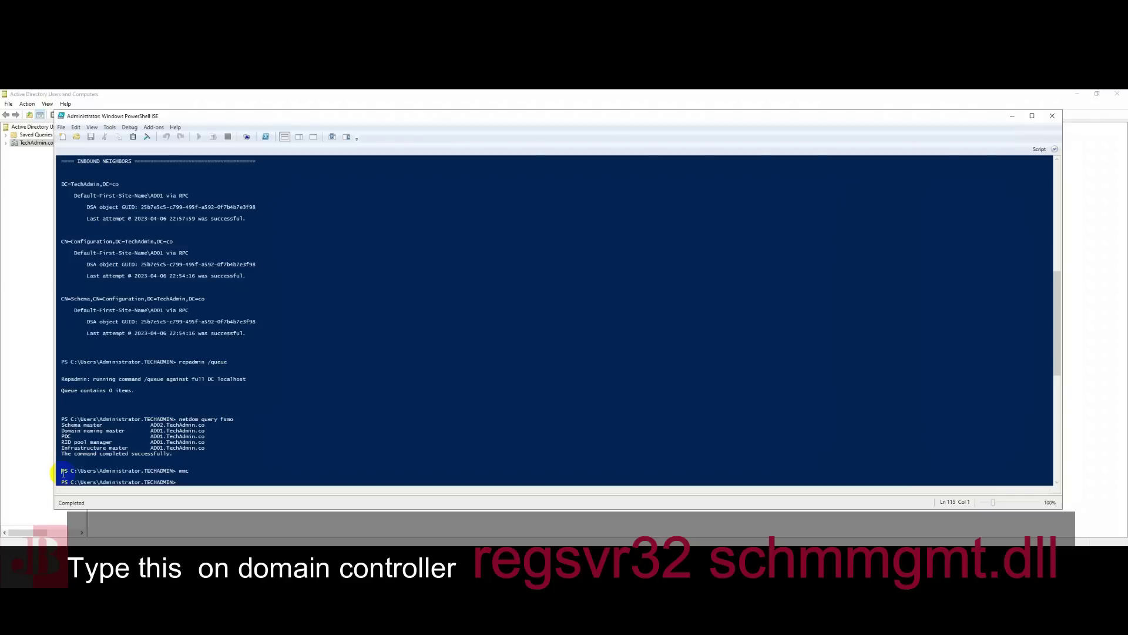
pyautogui.click(188, 483)
pyautogui.write('regsvr32 schmmgmt.dll')
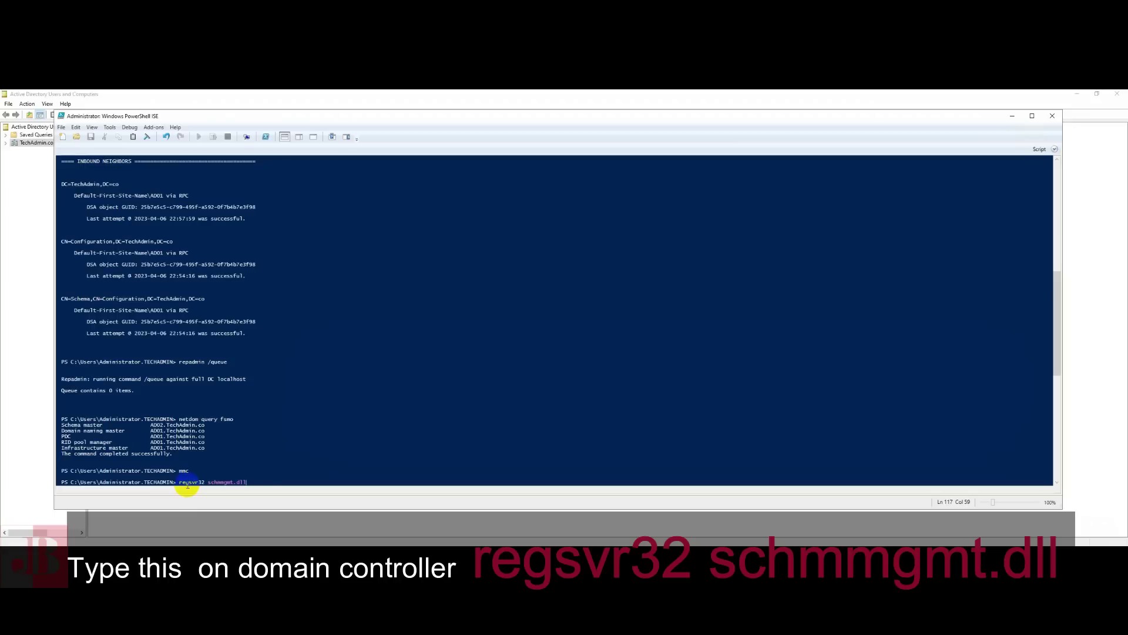
# - Run the copied regsvr32 schmmgmt.dll through the Run box and accept the registration success message
pyautogui.hotkey('shift', 'Home')
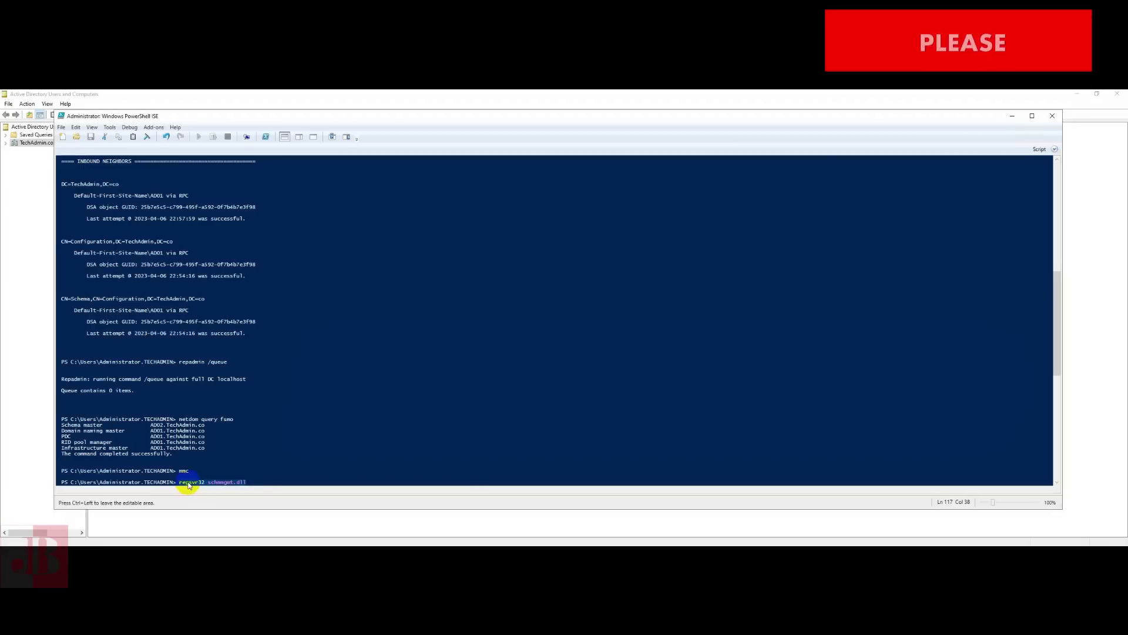
pyautogui.rightClick(188, 487)
pyautogui.click(202, 501)
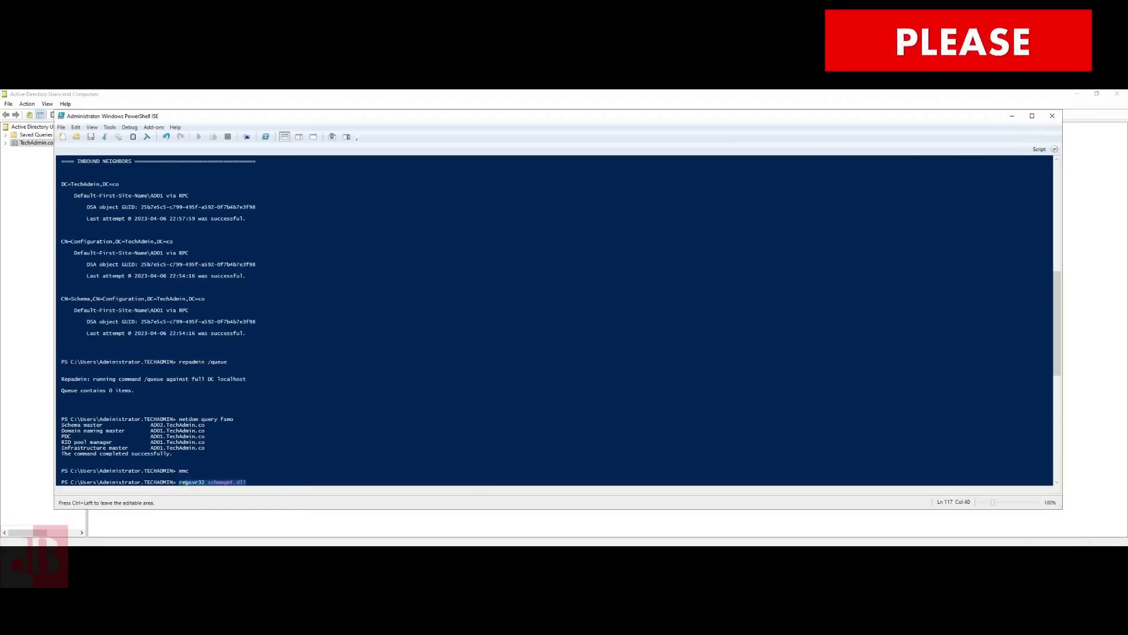
pyautogui.press('super+x')
pyautogui.click(49, 518)
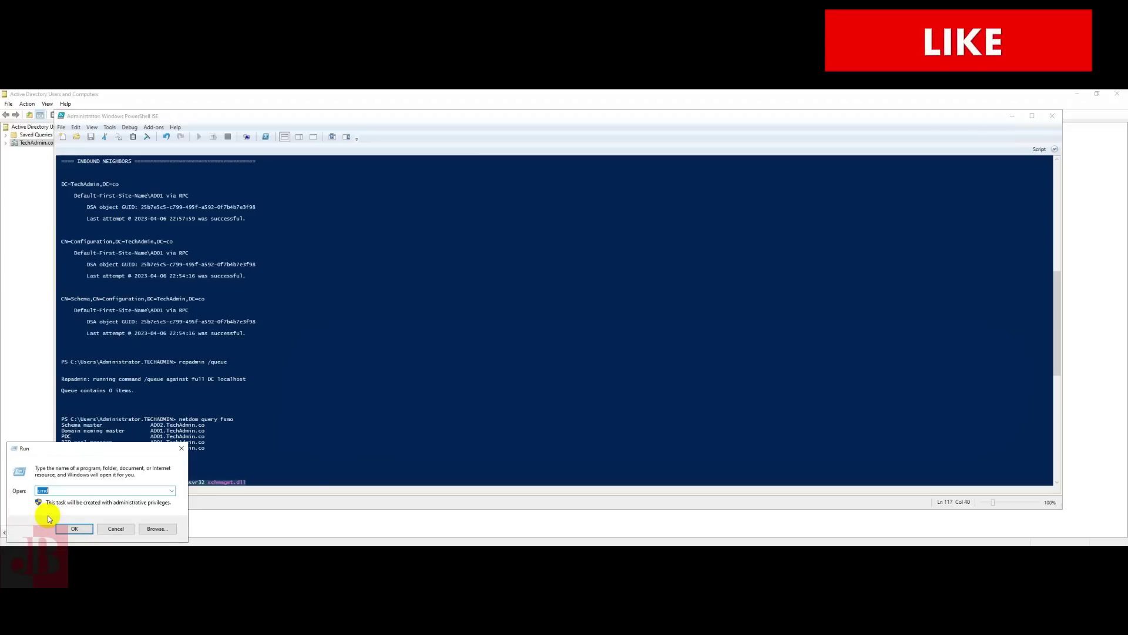
pyautogui.hotkey('ctrl', 'v')
pyautogui.press('Return')
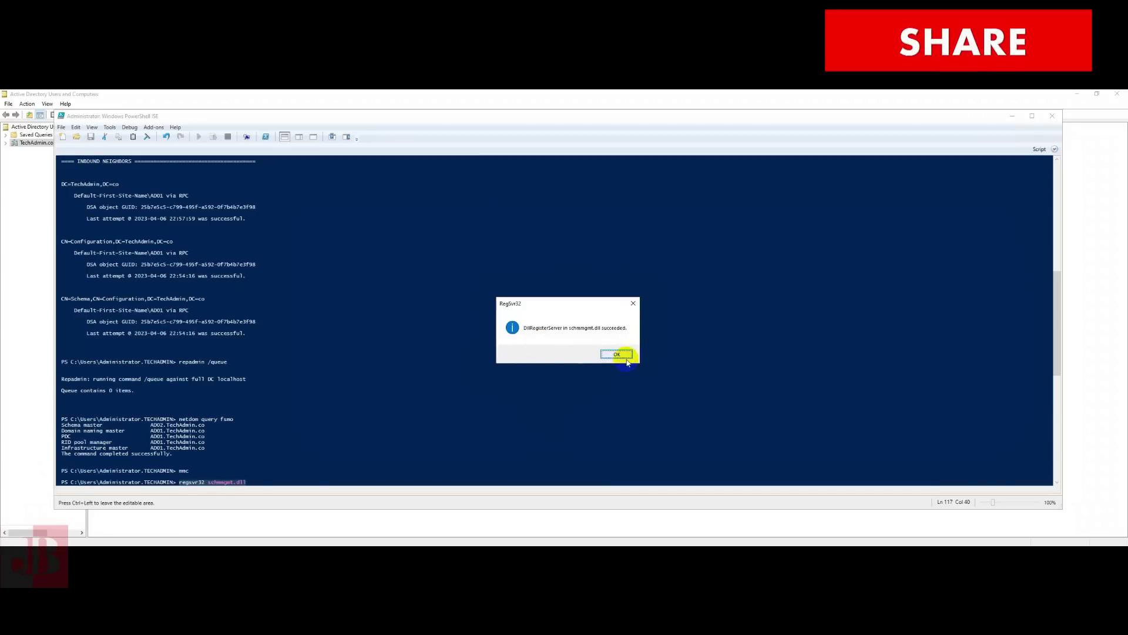
pyautogui.click(618, 354)
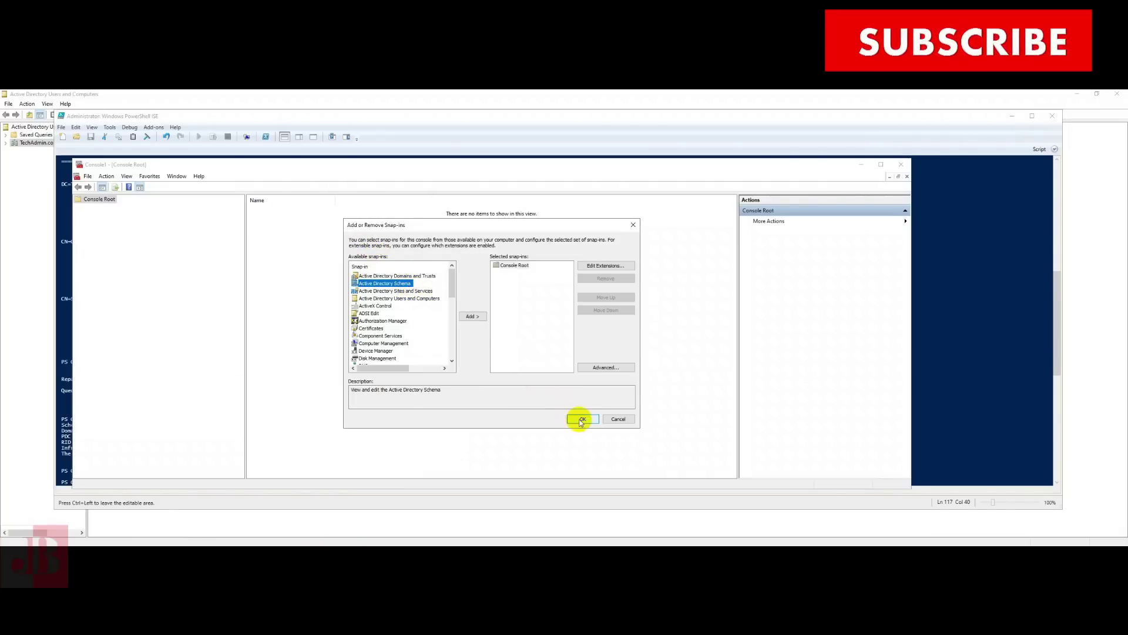
# - Add the Active Directory Schema snap-in for AD02.TechAdmin.co and expand it to Classes and Attributes
pyautogui.click(473, 316)
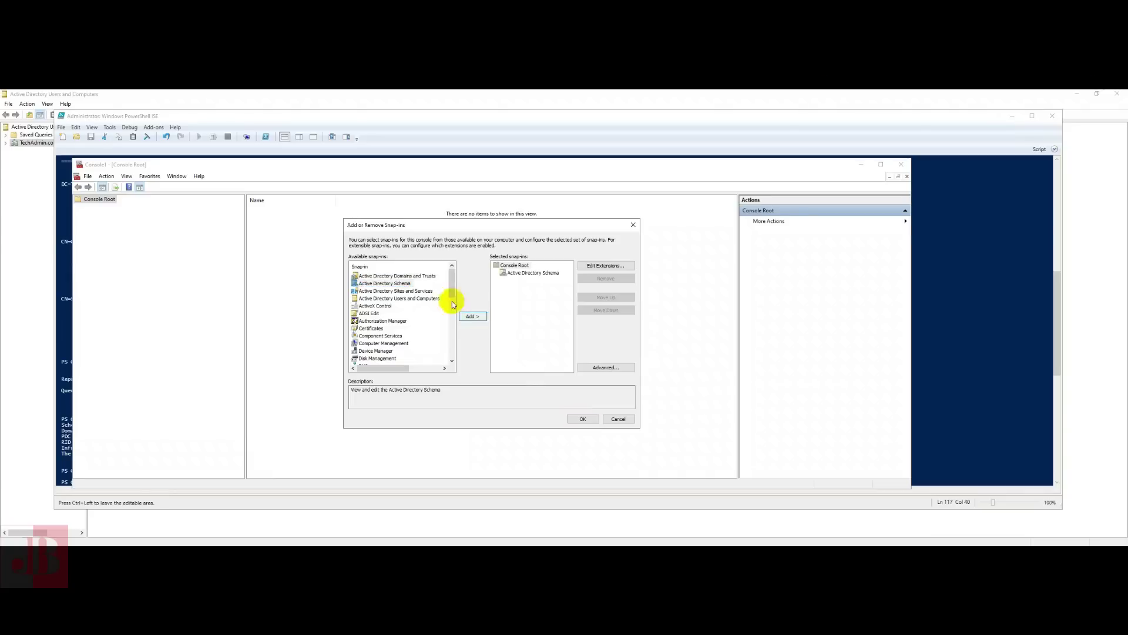
pyautogui.click(578, 419)
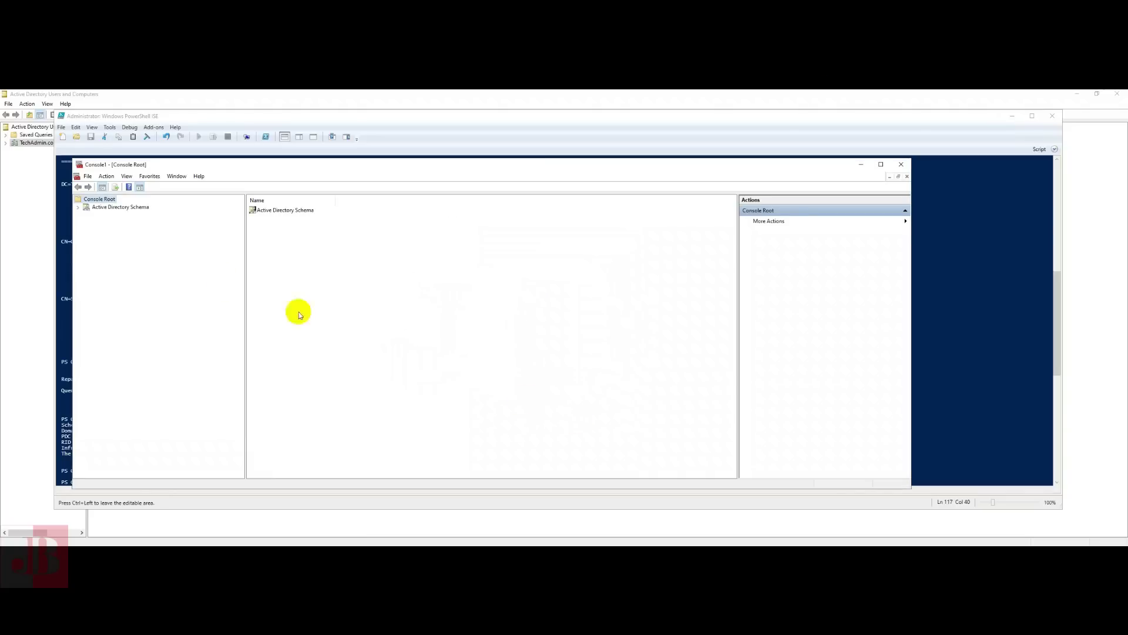
pyautogui.doubleClick(117, 208)
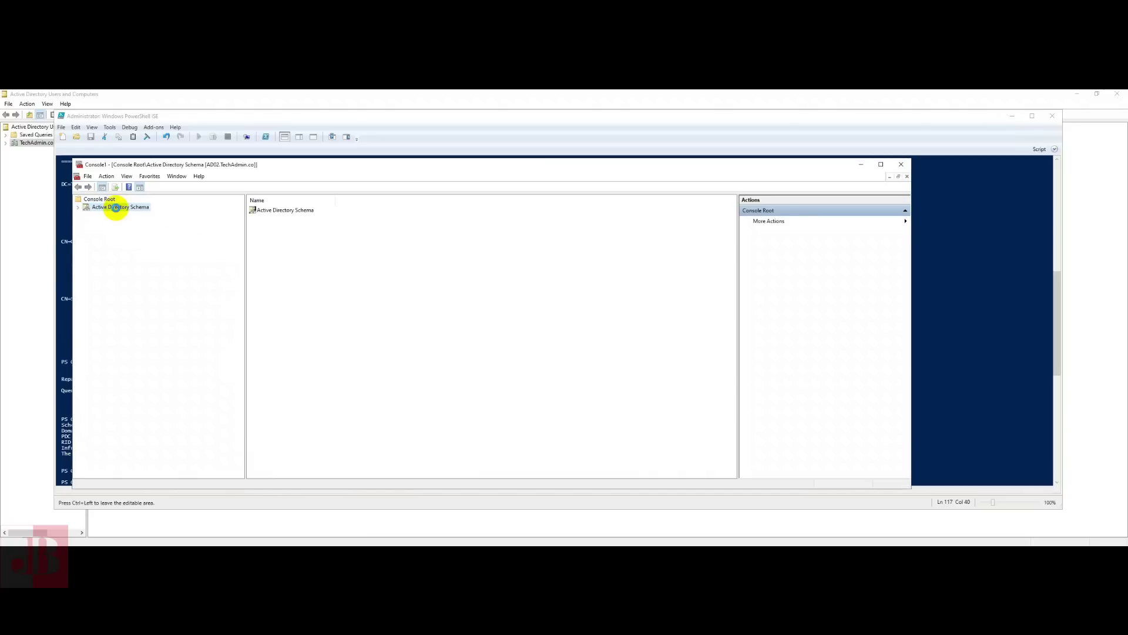
pyautogui.rightClick(126, 209)
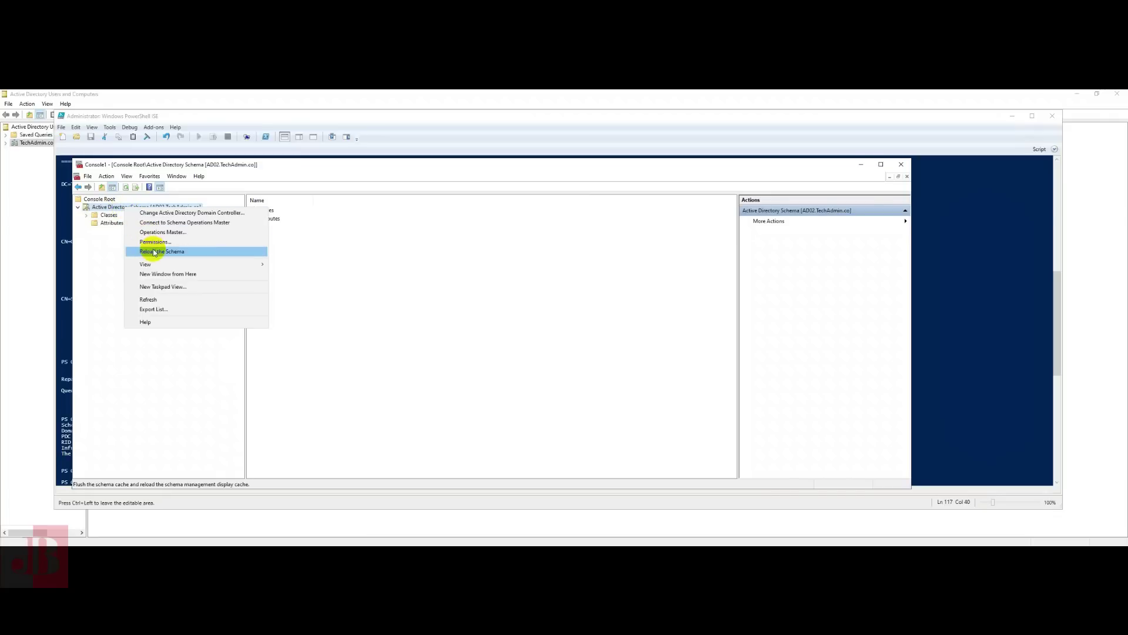
pyautogui.click(164, 232)
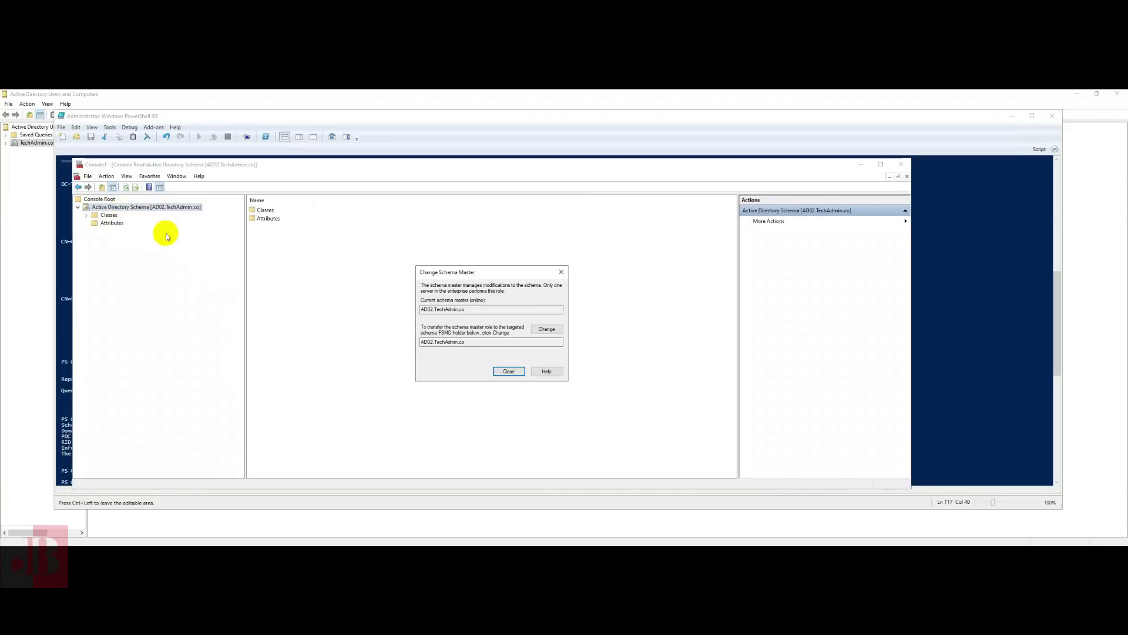
pyautogui.moveTo(473, 274); pyautogui.dragTo(227, 232)
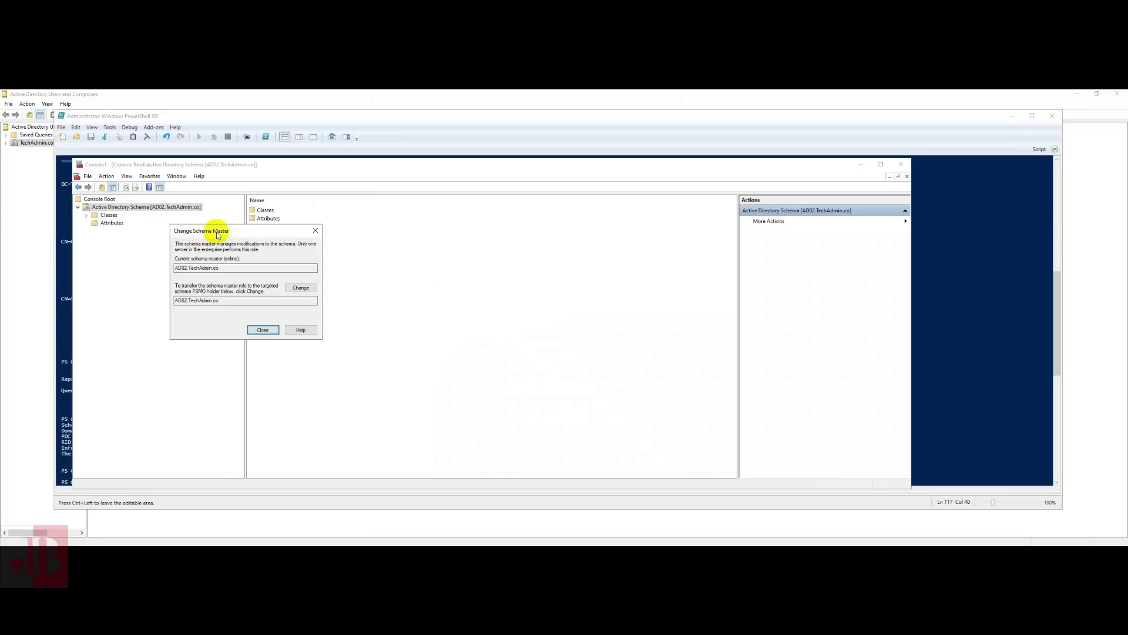
pyautogui.click(185, 268)
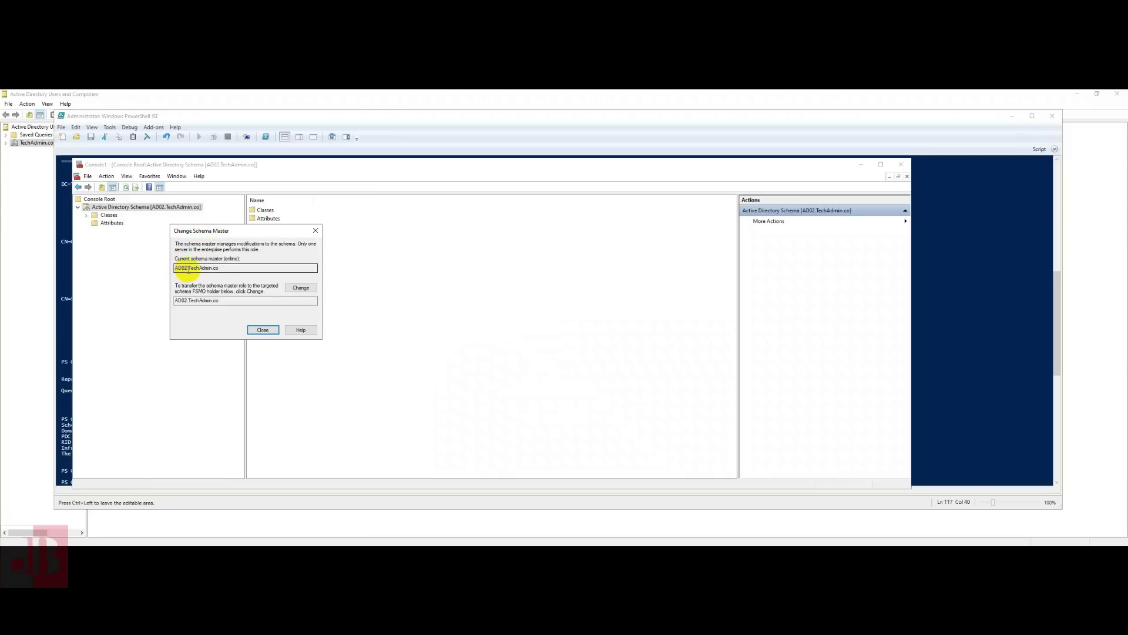
pyautogui.click(176, 301)
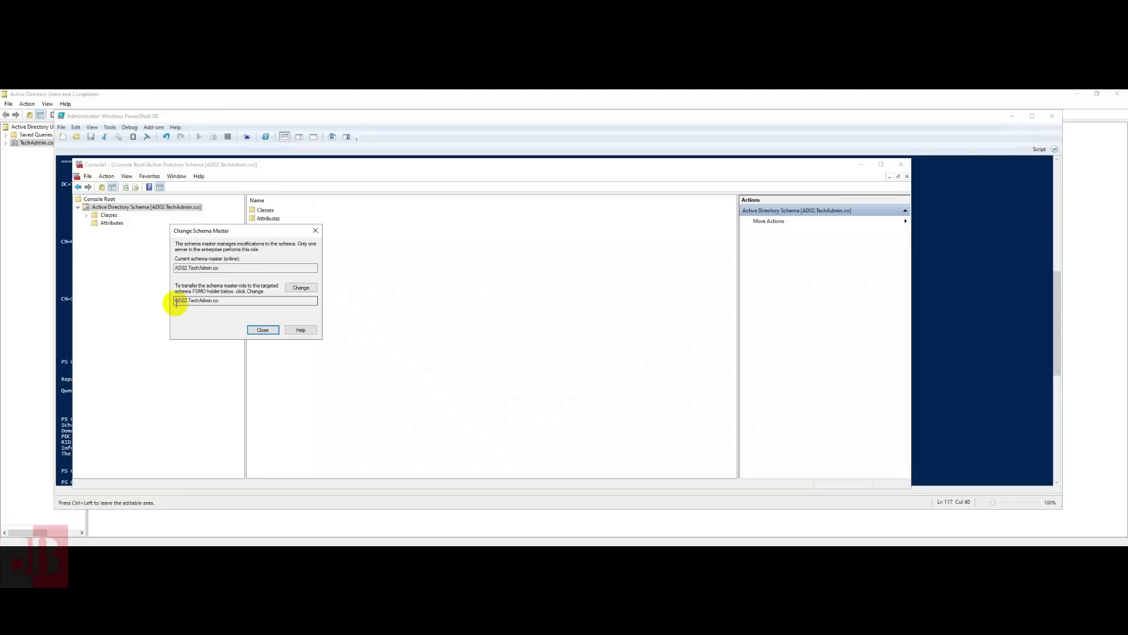
pyautogui.moveTo(176, 302); pyautogui.dragTo(220, 300)
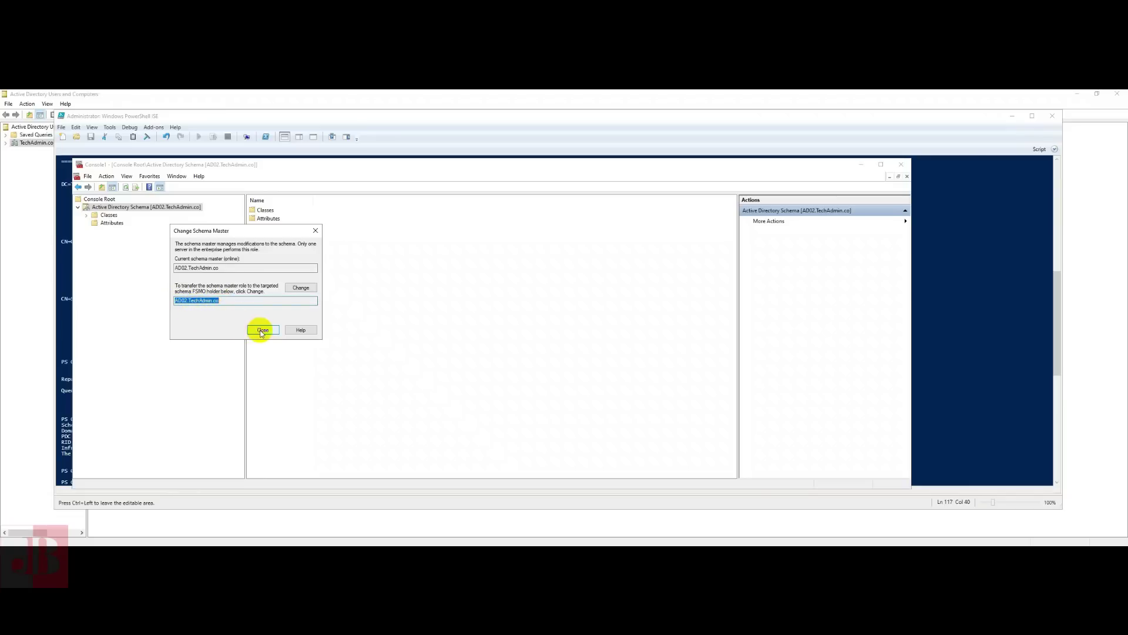
pyautogui.click(316, 230)
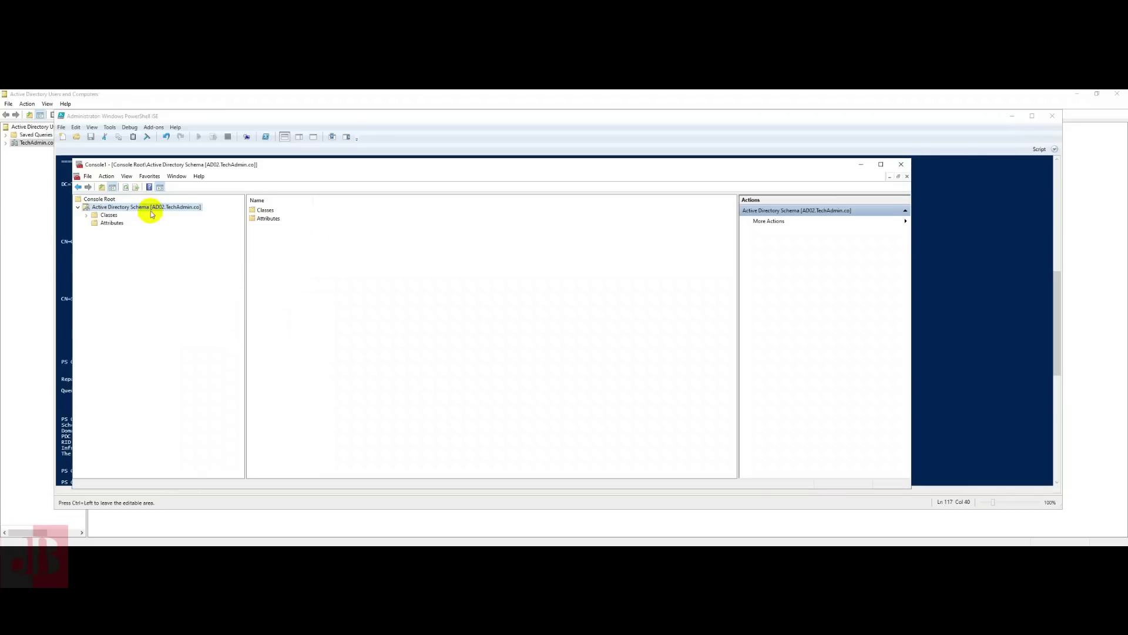
# - Switch the schema snap-in's domain controller to AD01.TechAdmin.co, acknowledging the not-schema-master warning
pyautogui.rightClick(130, 207)
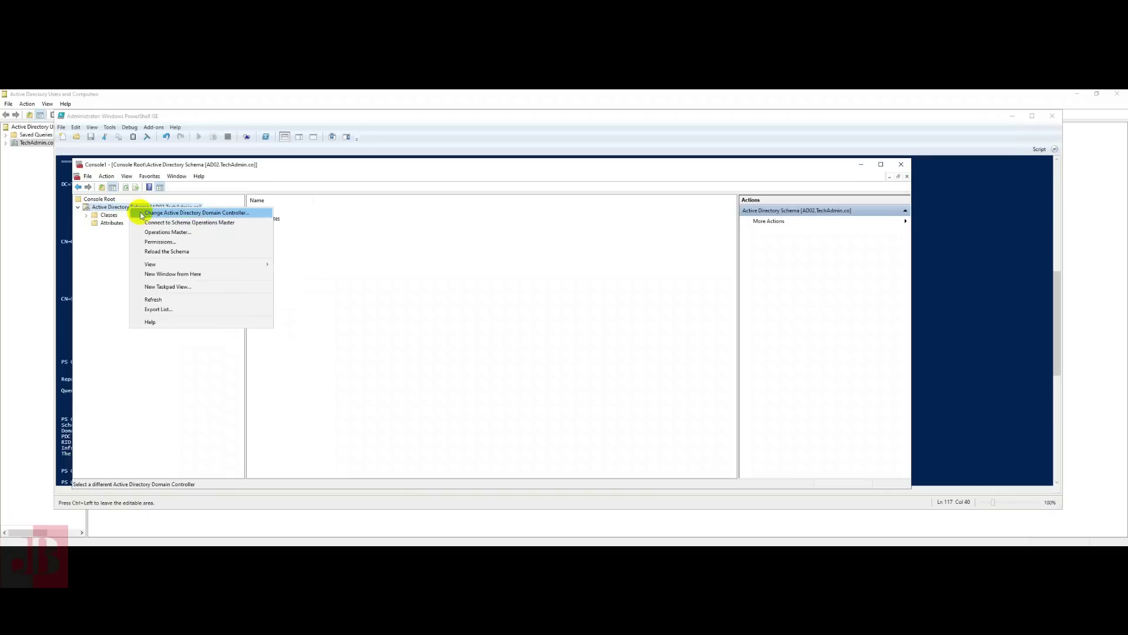
pyautogui.click(141, 216)
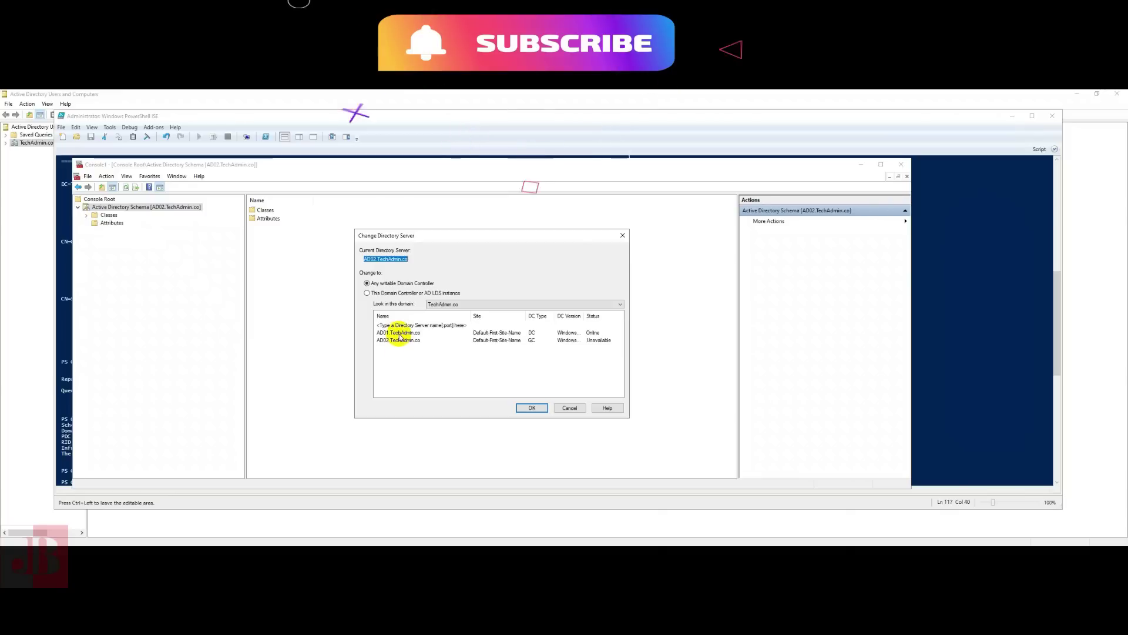
pyautogui.click(399, 334)
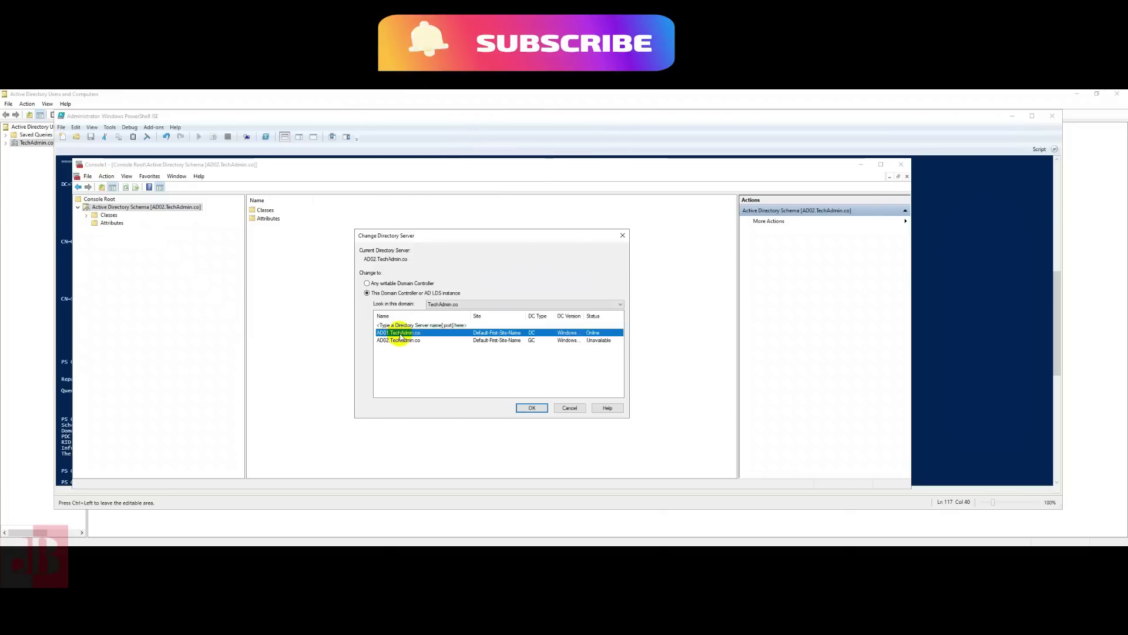
pyautogui.click(528, 410)
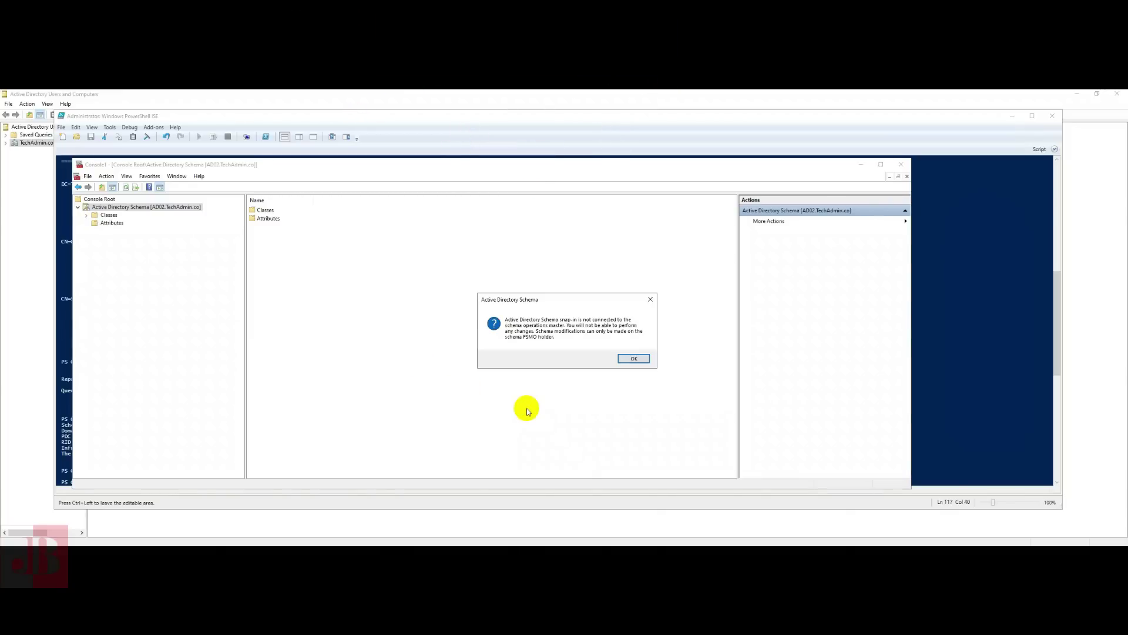
pyautogui.click(631, 358)
# - Change the schema operations master from AD02.TechAdmin.co to AD01.TechAdmin.co
pyautogui.rightClick(129, 207)
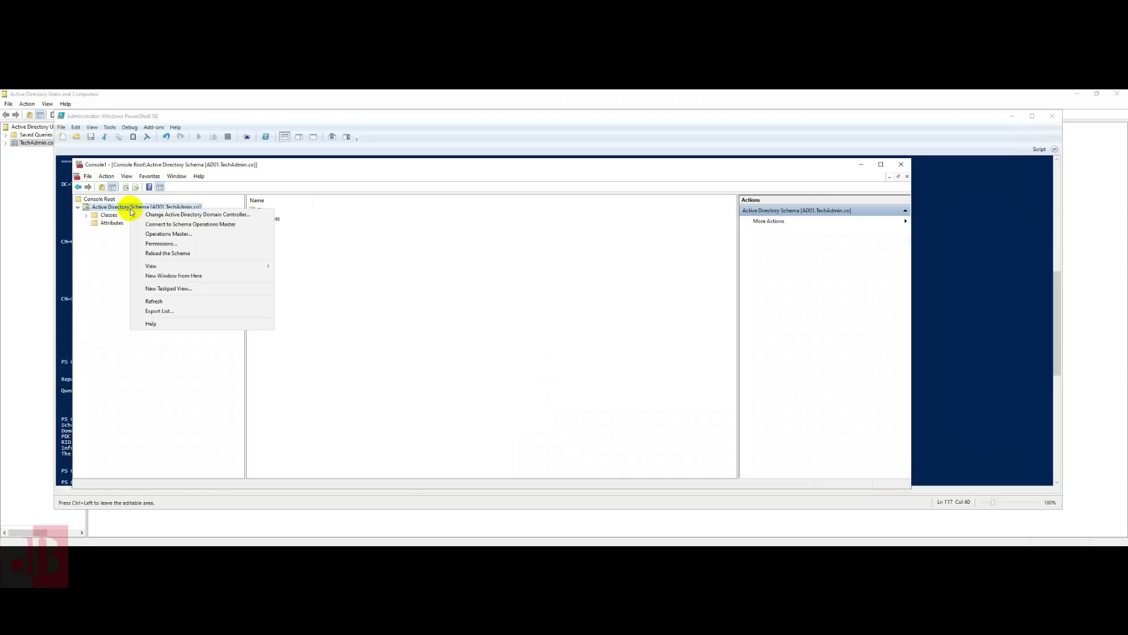
pyautogui.click(169, 234)
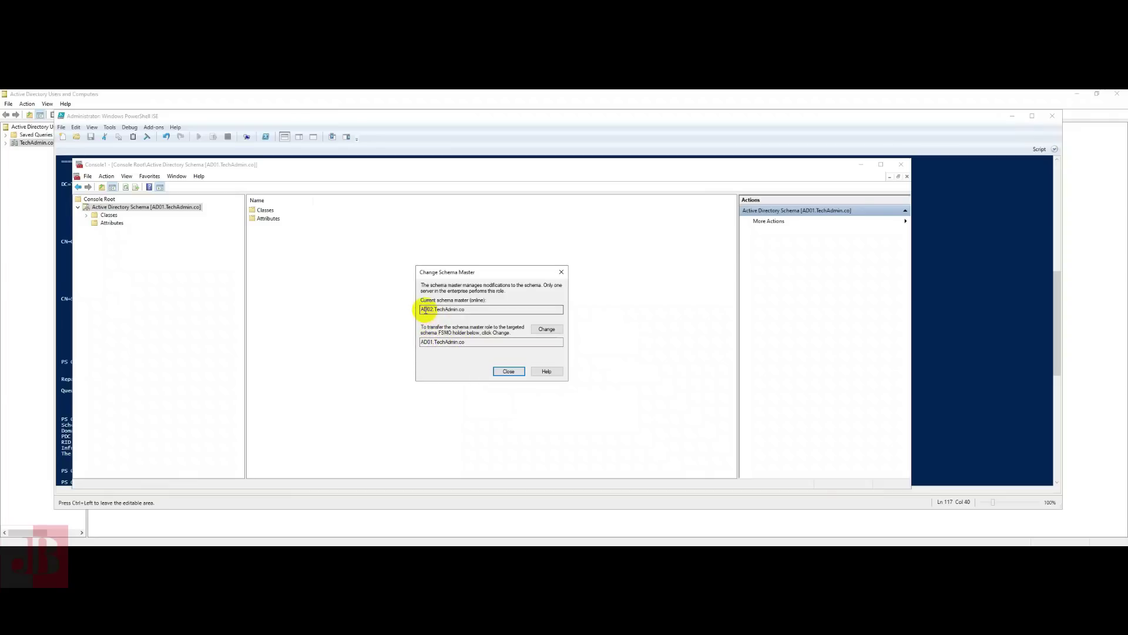
pyautogui.moveTo(422, 310); pyautogui.dragTo(465, 310)
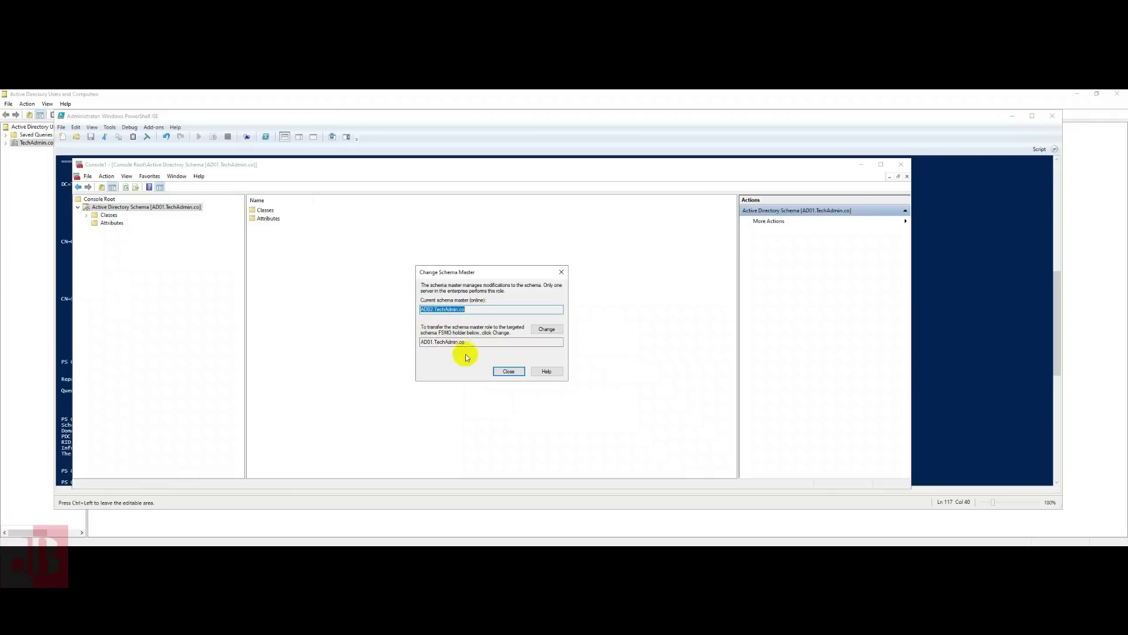
pyautogui.click(547, 329)
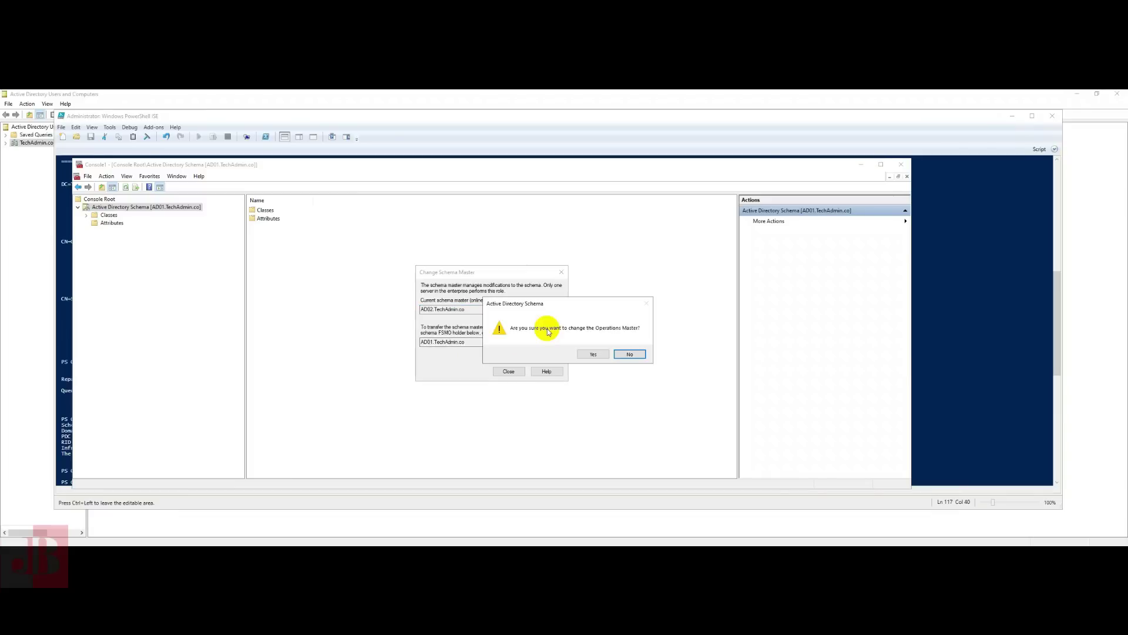
pyautogui.click(593, 351)
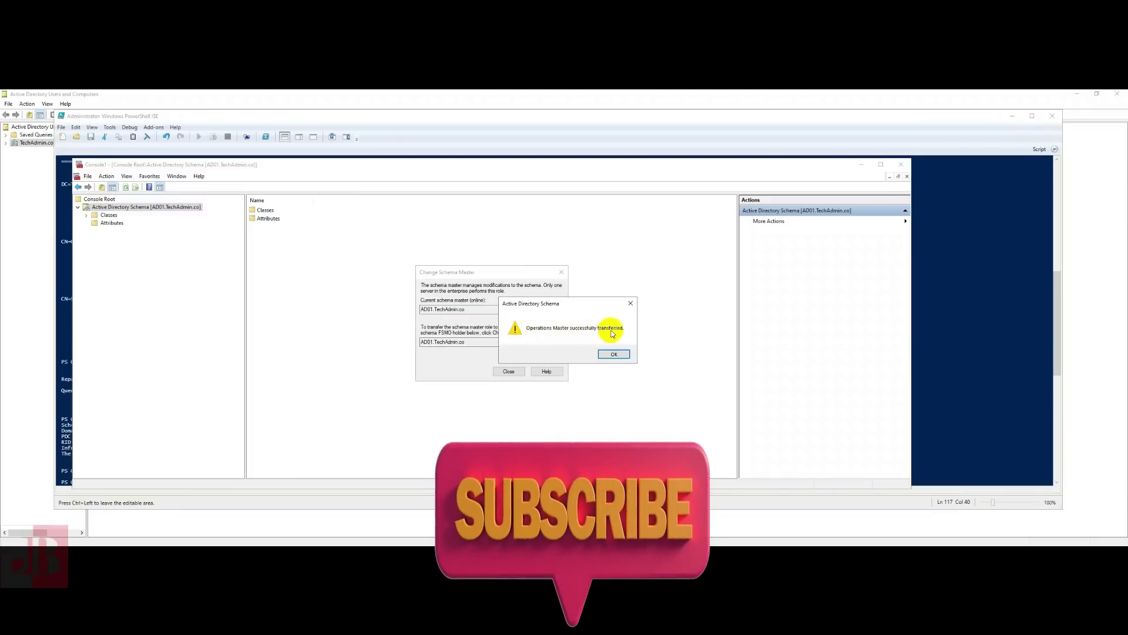
pyautogui.click(612, 355)
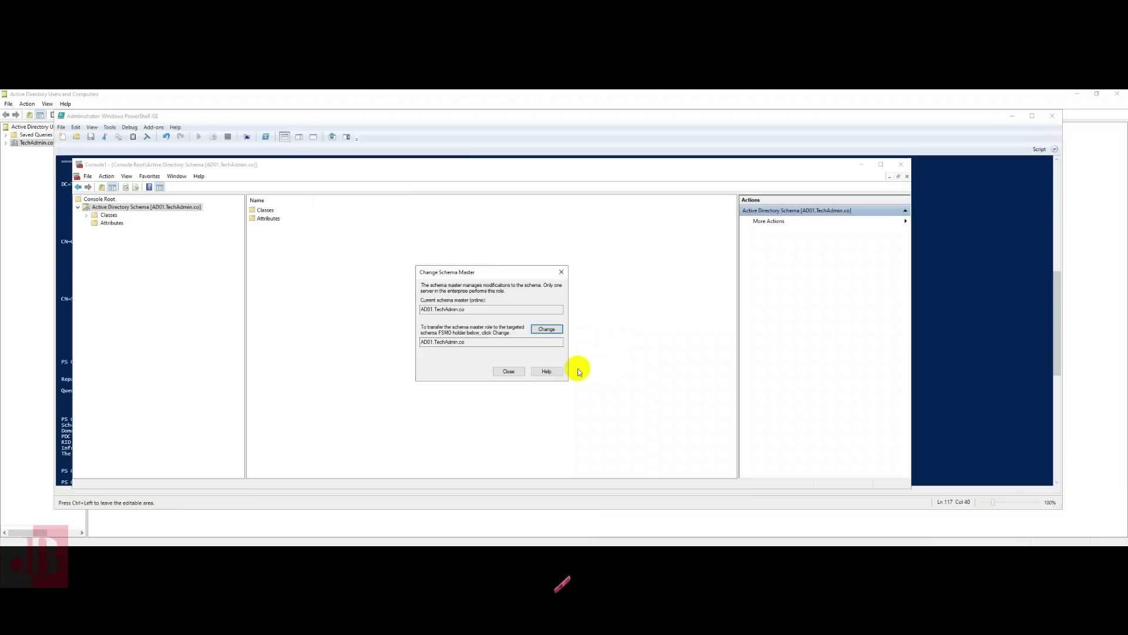
pyautogui.click(509, 371)
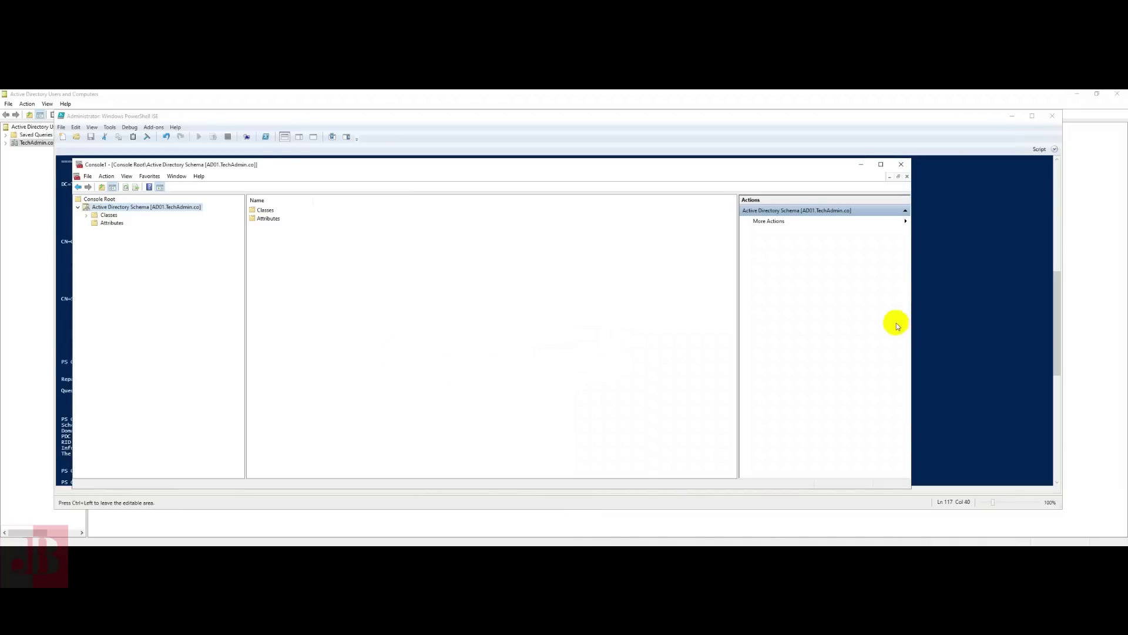
pyautogui.click(950, 325)
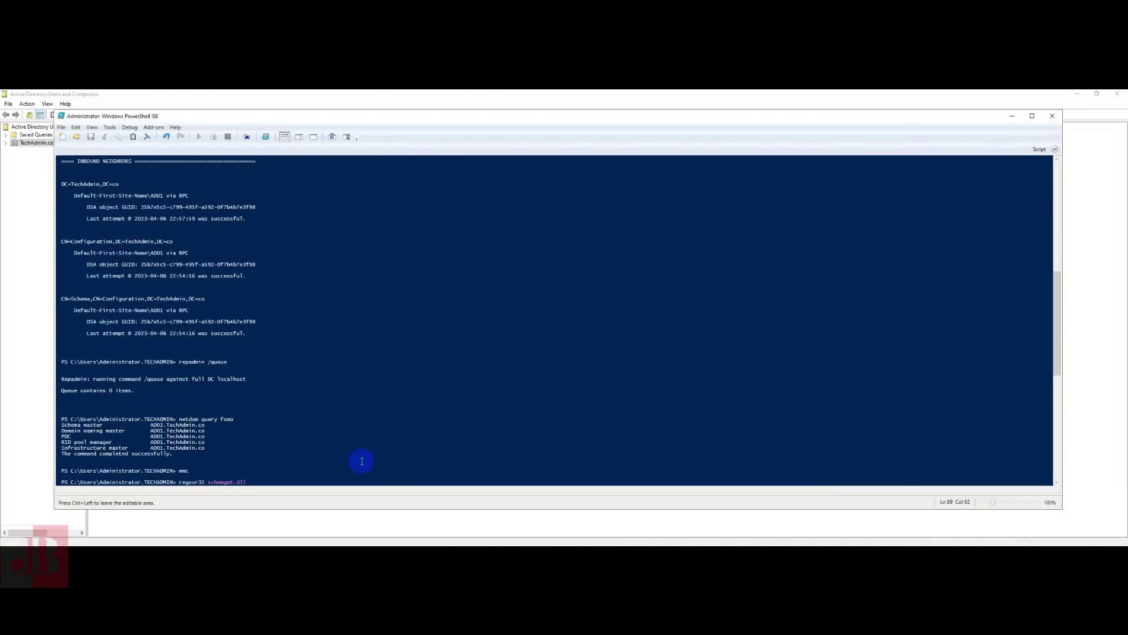
# - Rerun netdom query fsmo and highlight that all five roles now sit on AD01.TechAdmin.co
pyautogui.press('Up')
pyautogui.click(256, 482)
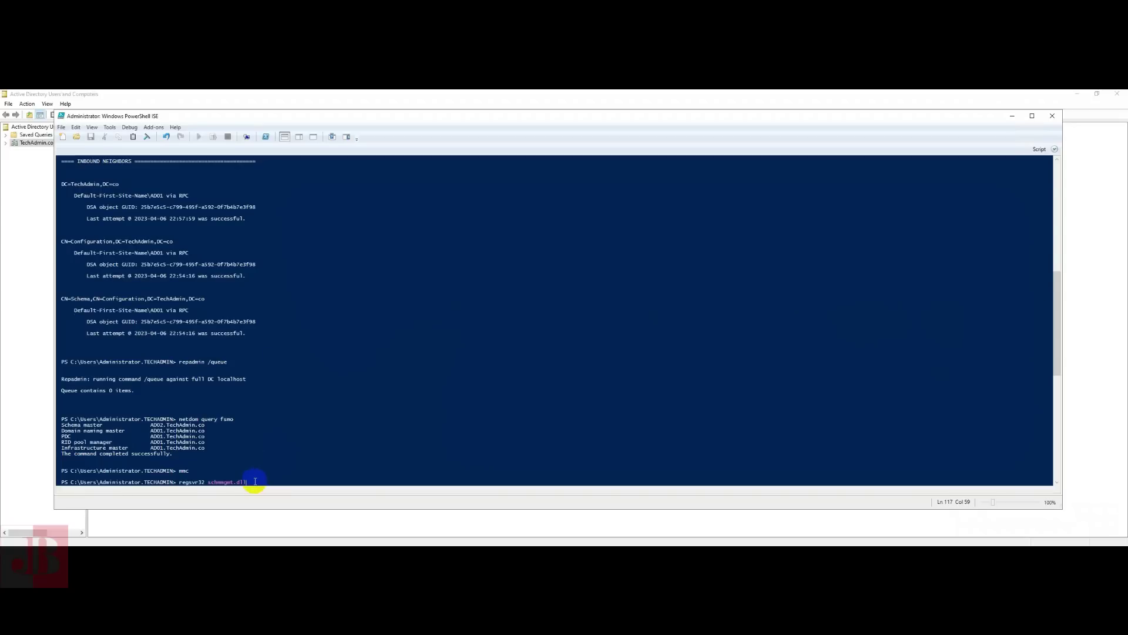
pyautogui.press('Up')
pyautogui.press('Up')
pyautogui.press('Return')
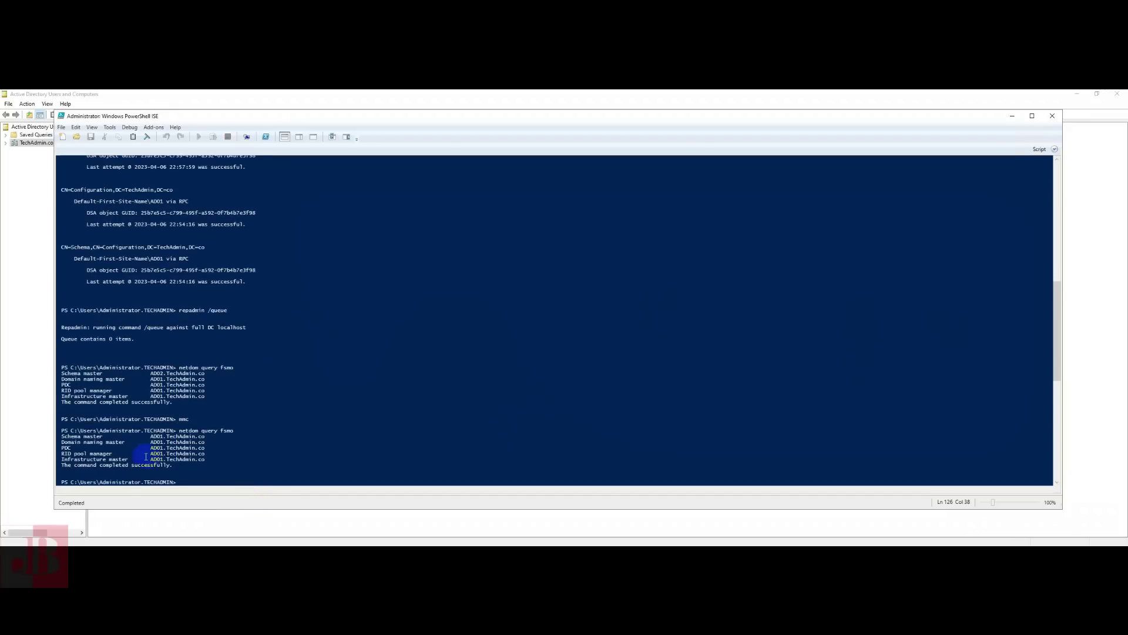
pyautogui.moveTo(167, 459); pyautogui.dragTo(57, 437)
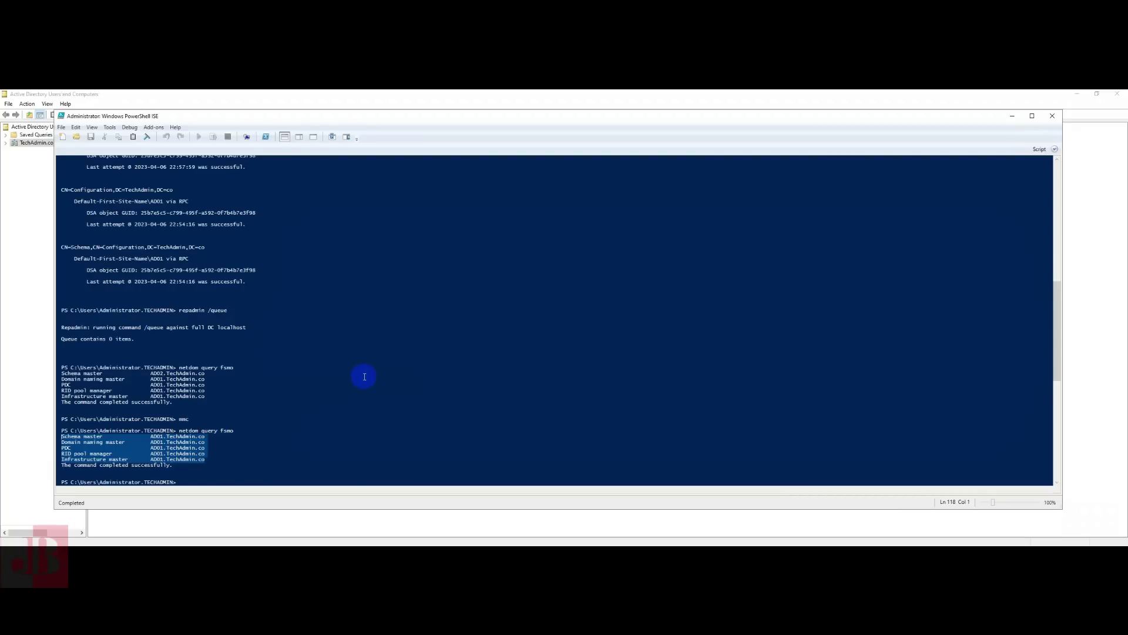
pyautogui.click(506, 462)
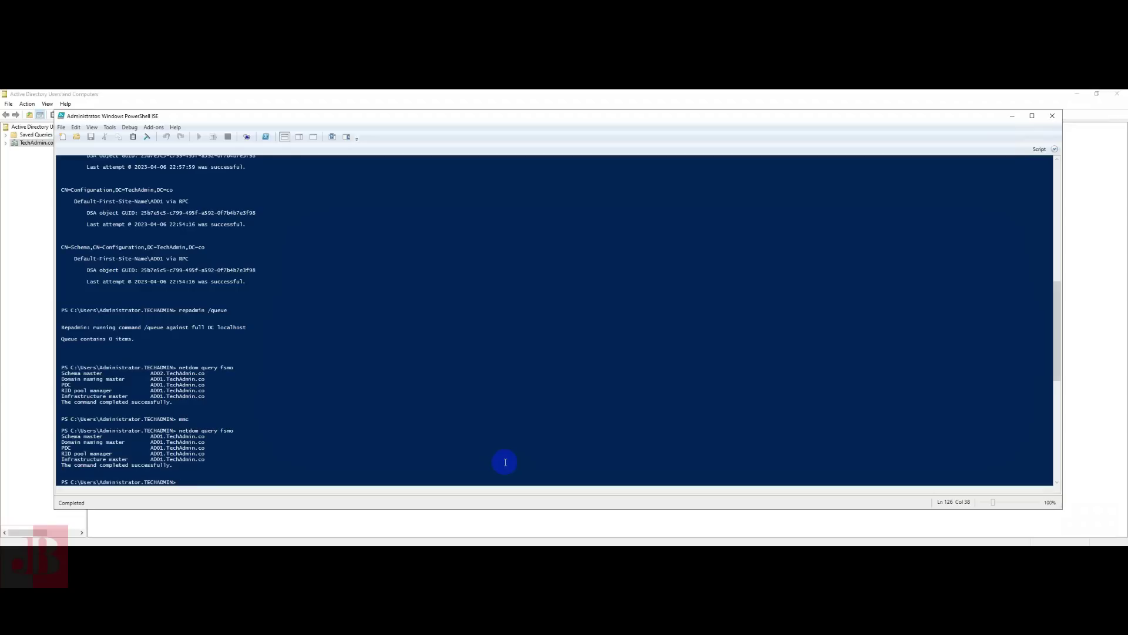
pyautogui.write('move-ad')
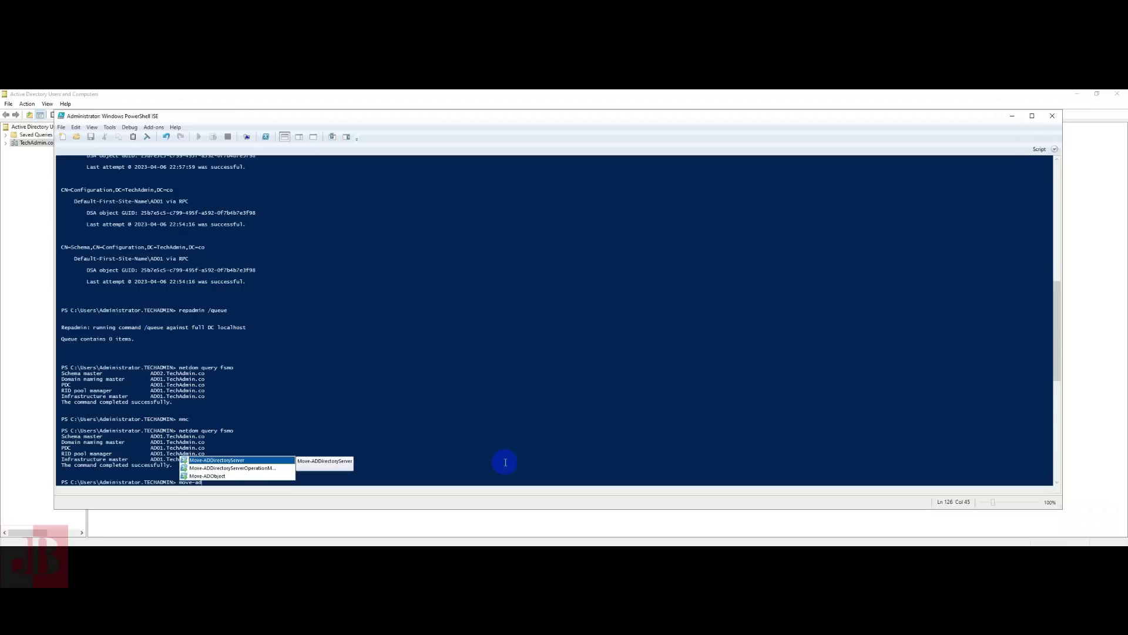
# - Enter Move-ADDirectoryServerOperationMasterRole with -Identity AD02 using IntelliSense completion
pyautogui.press('Down')
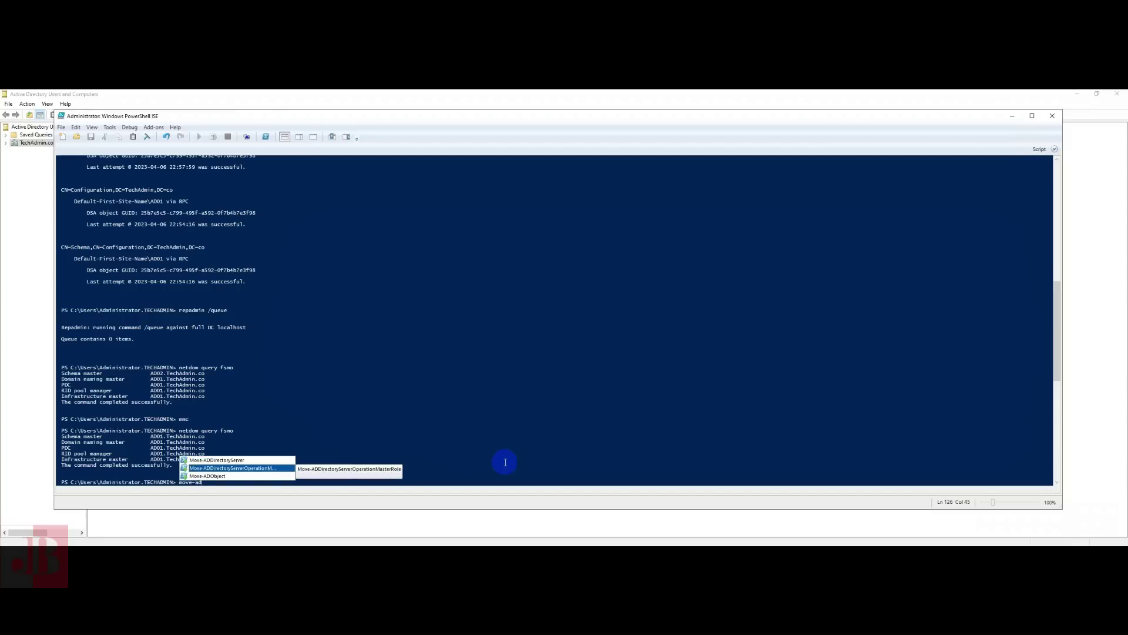
pyautogui.press('Tab')
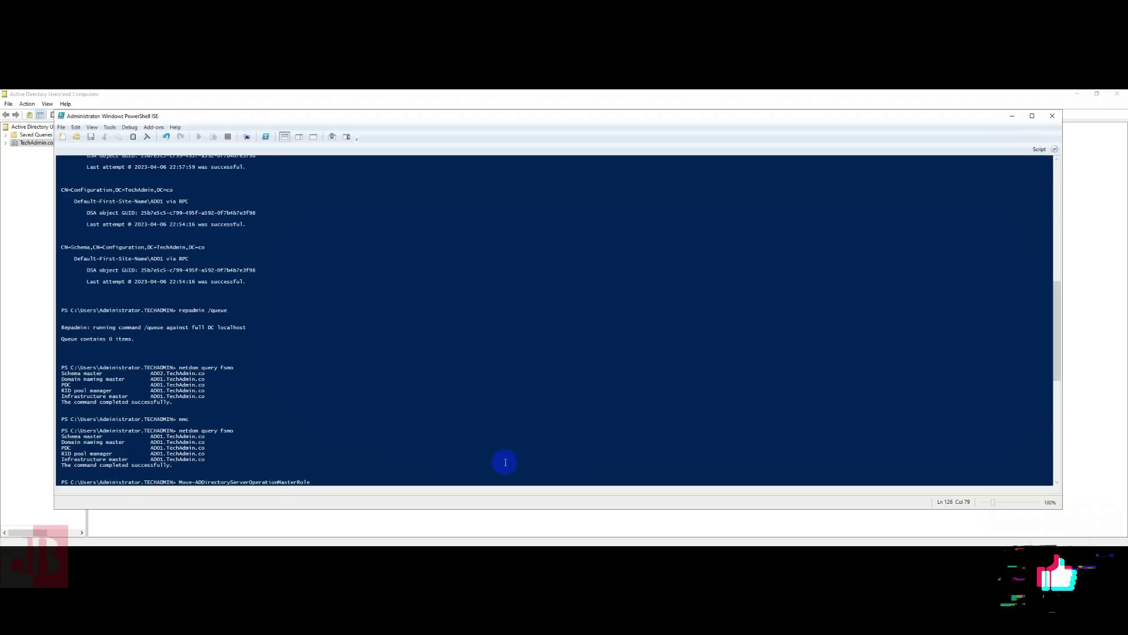
pyautogui.write('-')
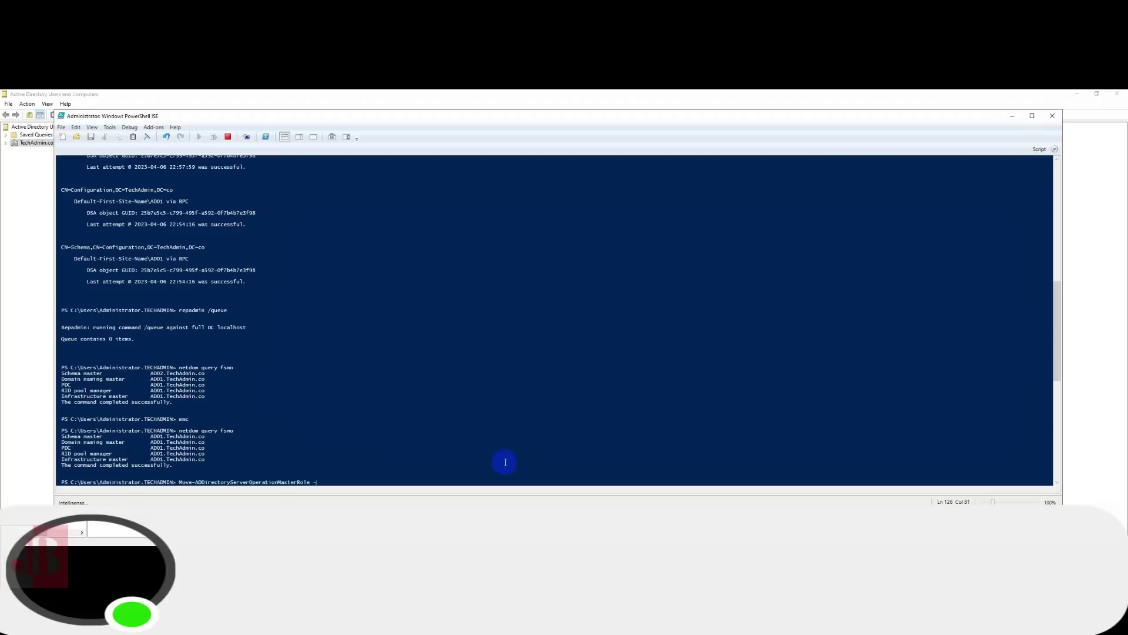
pyautogui.write('i')
pyautogui.press('Tab')
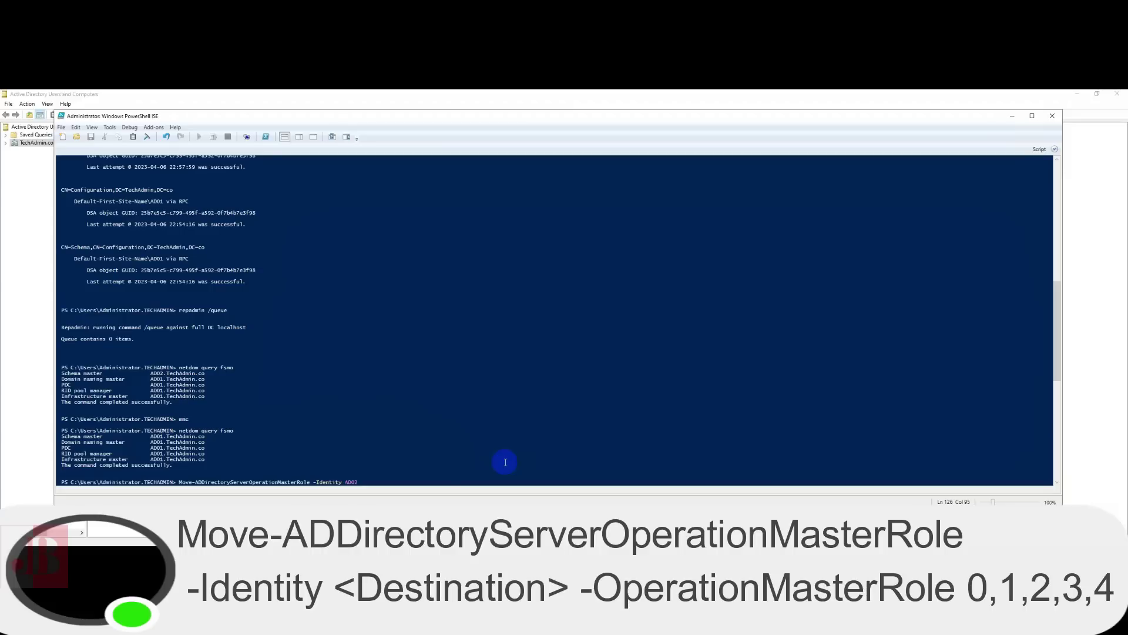
# - Add -OperationMasterRole with the role list 0,1,2,3,4 to the command
pyautogui.write('-')
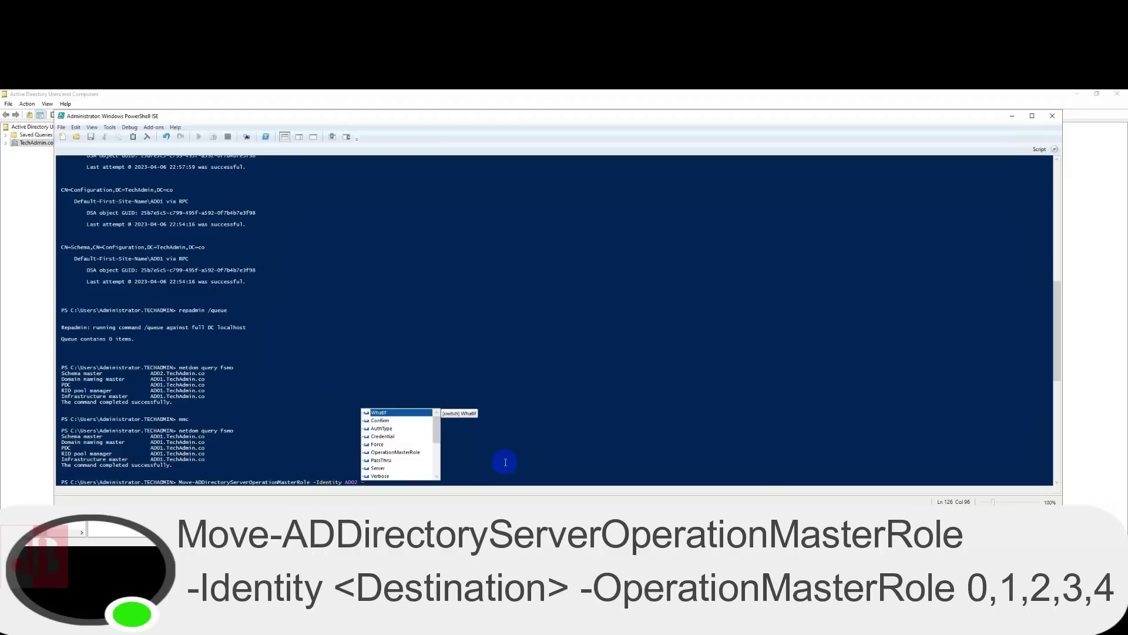
pyautogui.press('Down')
pyautogui.press('Down')
pyautogui.press('Down')
pyautogui.press('Down')
pyautogui.press('Down')
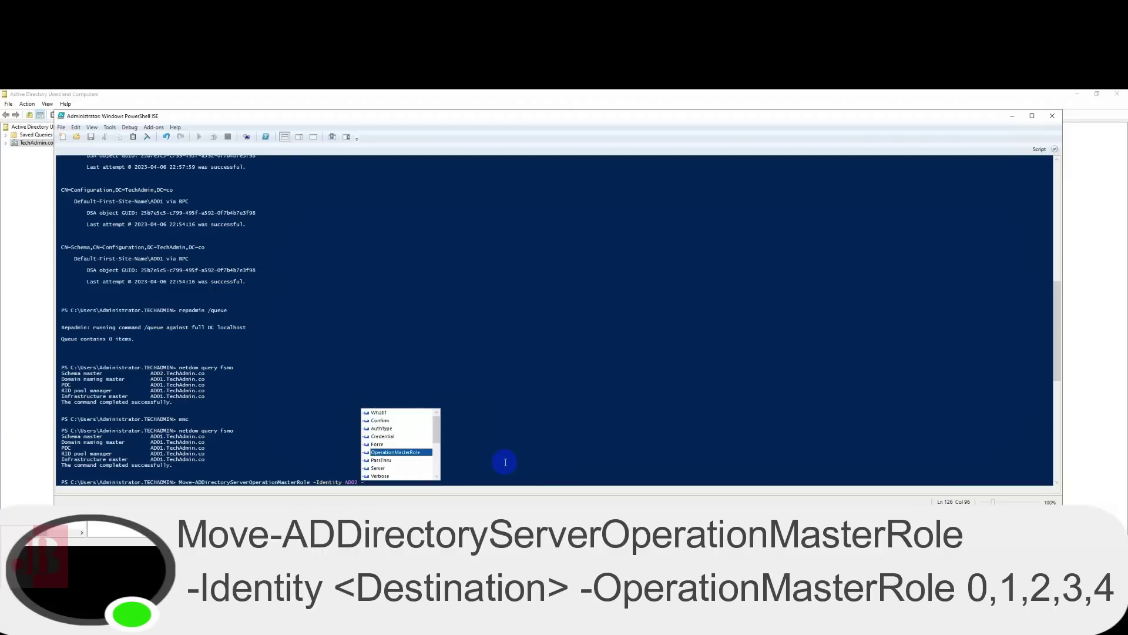
pyautogui.press('Return')
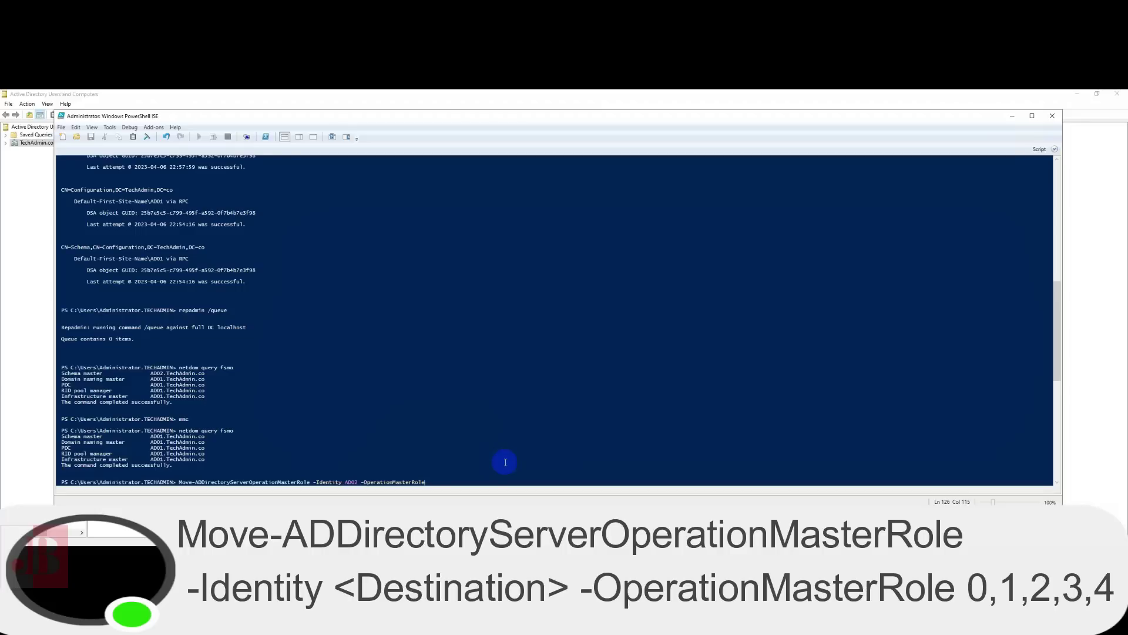
pyautogui.write('0')
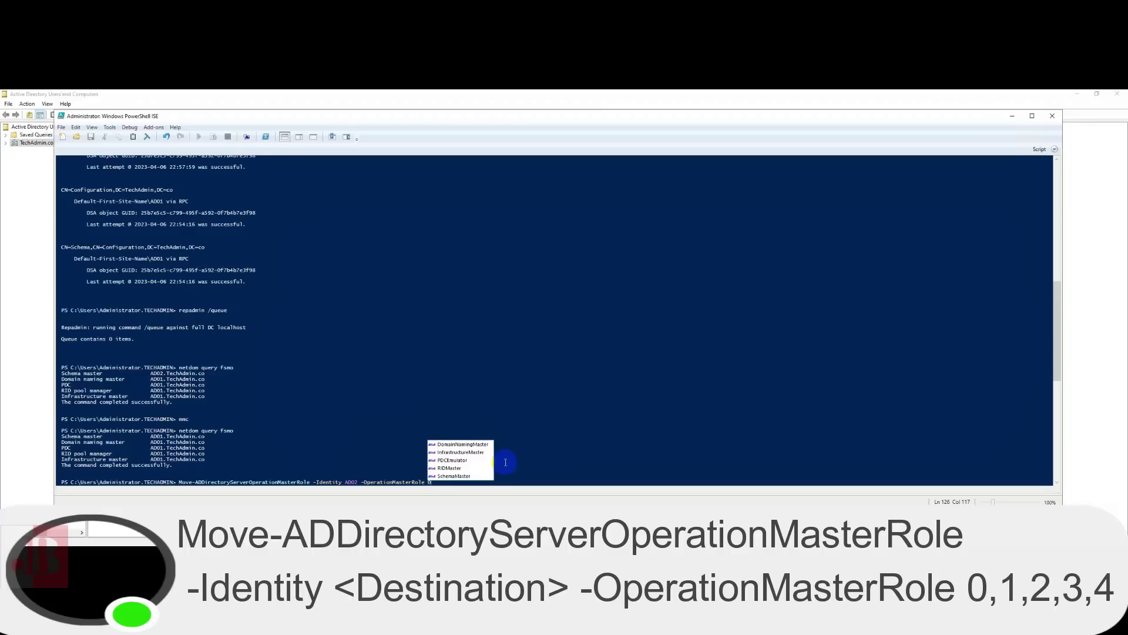
pyautogui.write(',1,2,3,4')
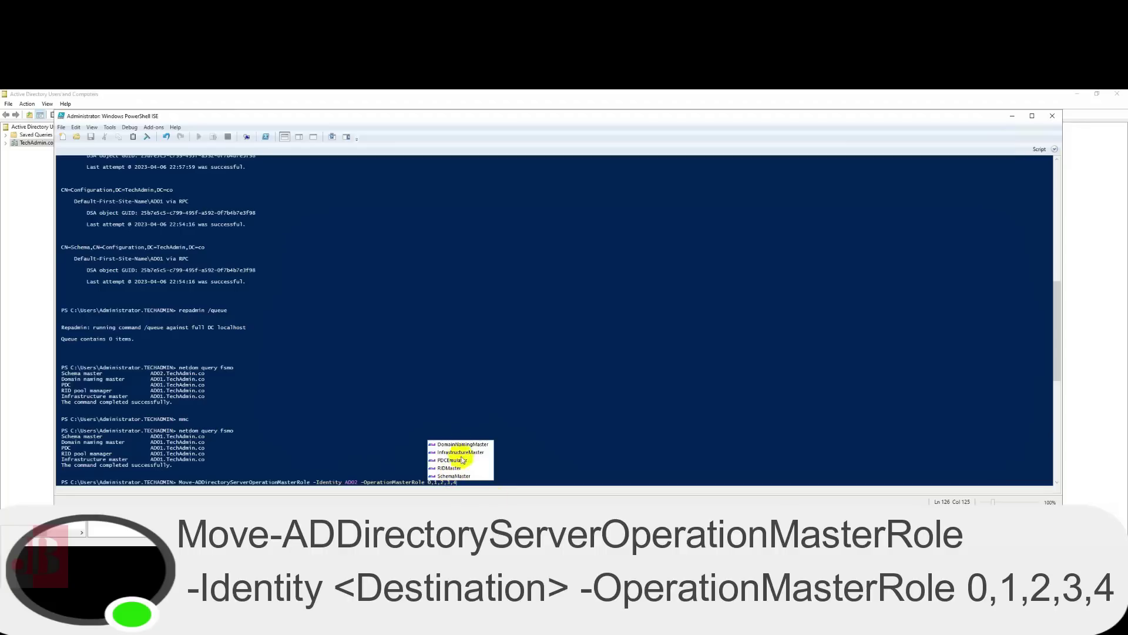
pyautogui.click(503, 479)
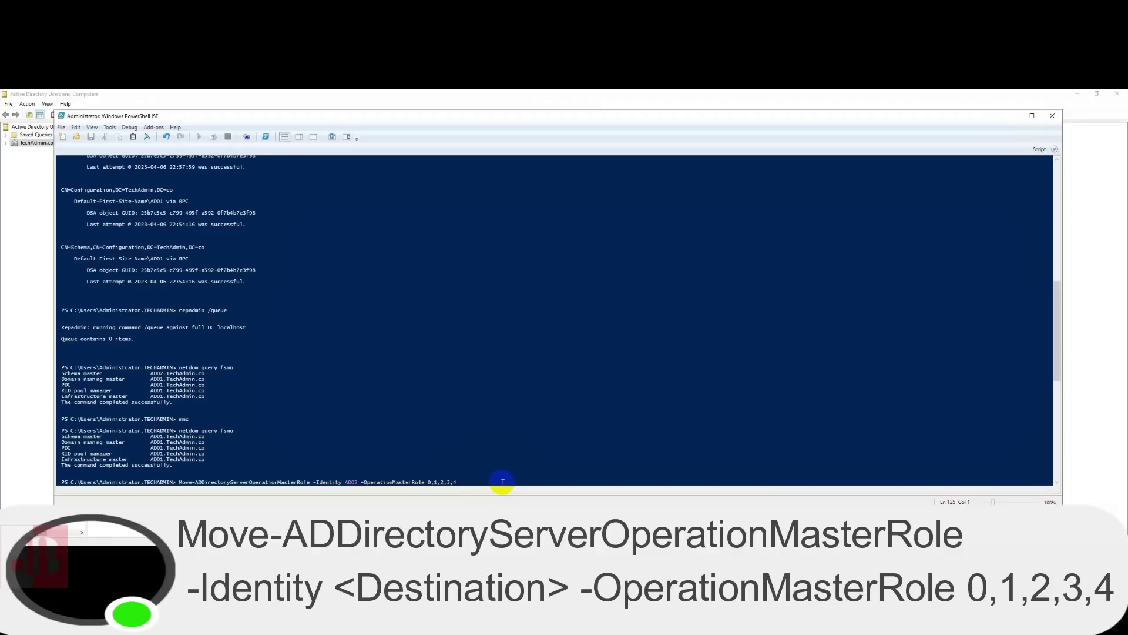
pyautogui.click(502, 481)
pyautogui.press('BackSpace')
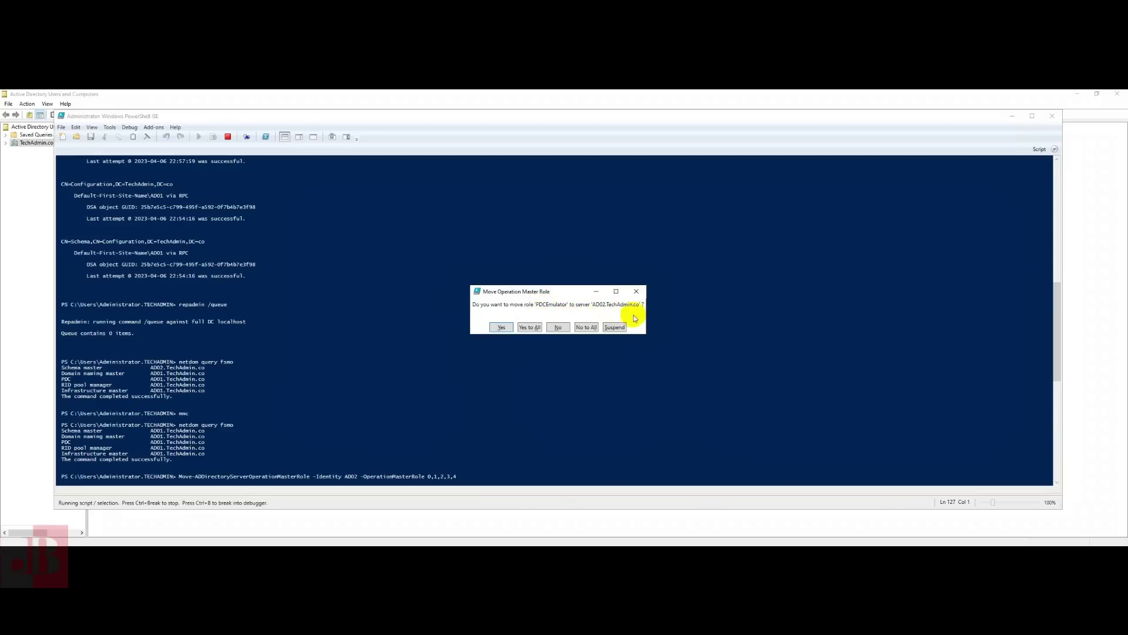
# - Confirm moving PDCEmulator, RIDMaster, InfrastructureMaster, SchemaMaster and DomainNamingMaster to AD02
pyautogui.click(501, 327)
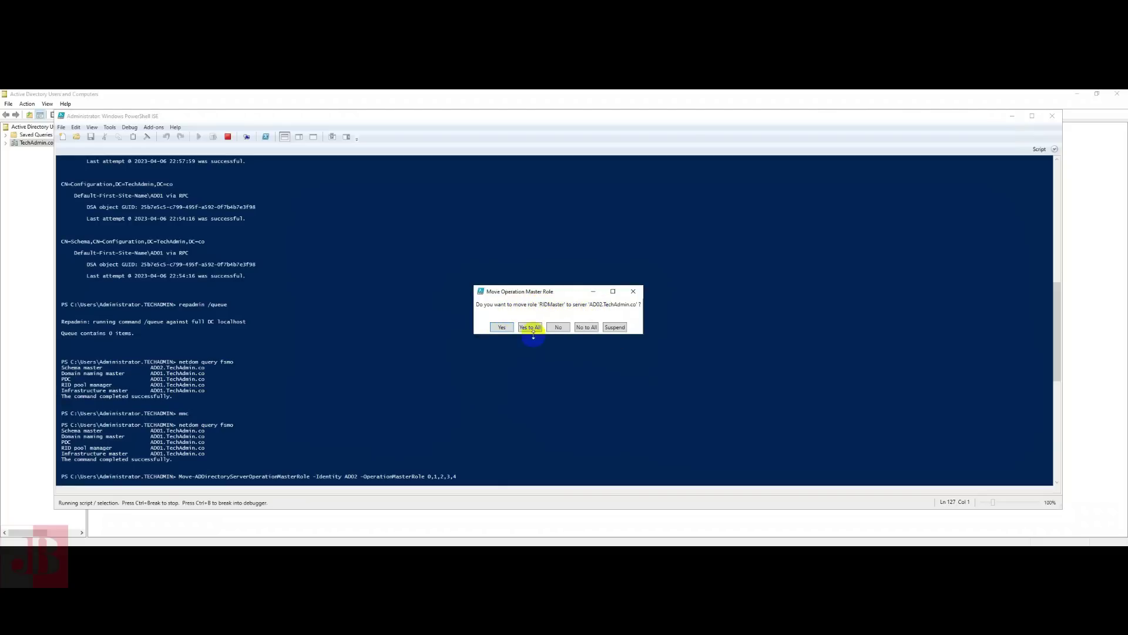
pyautogui.click(502, 327)
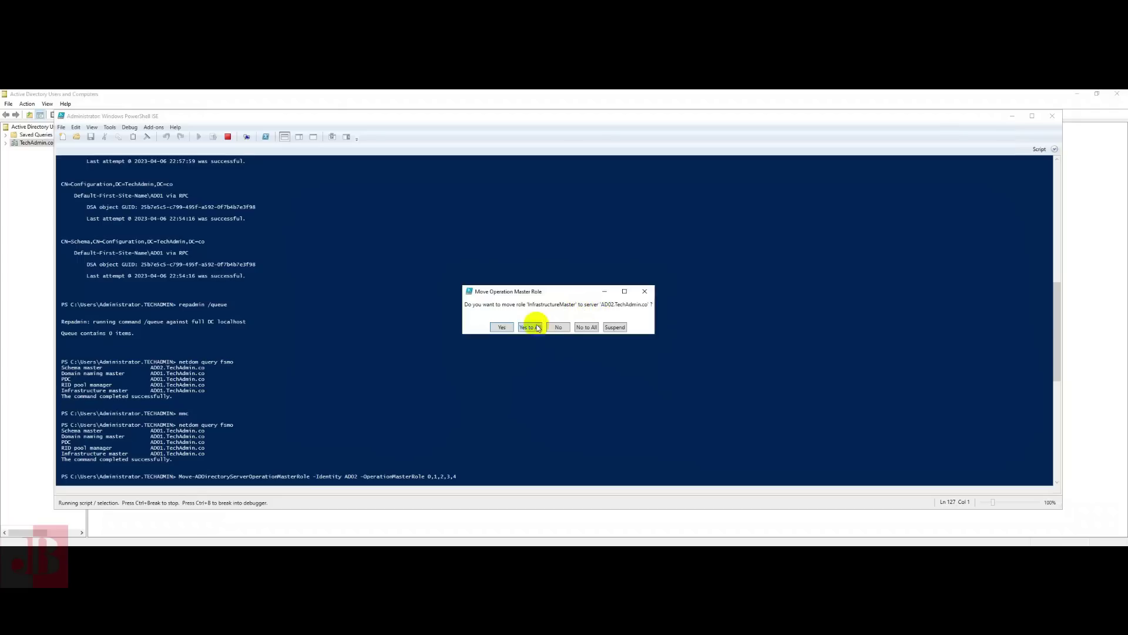
pyautogui.click(500, 328)
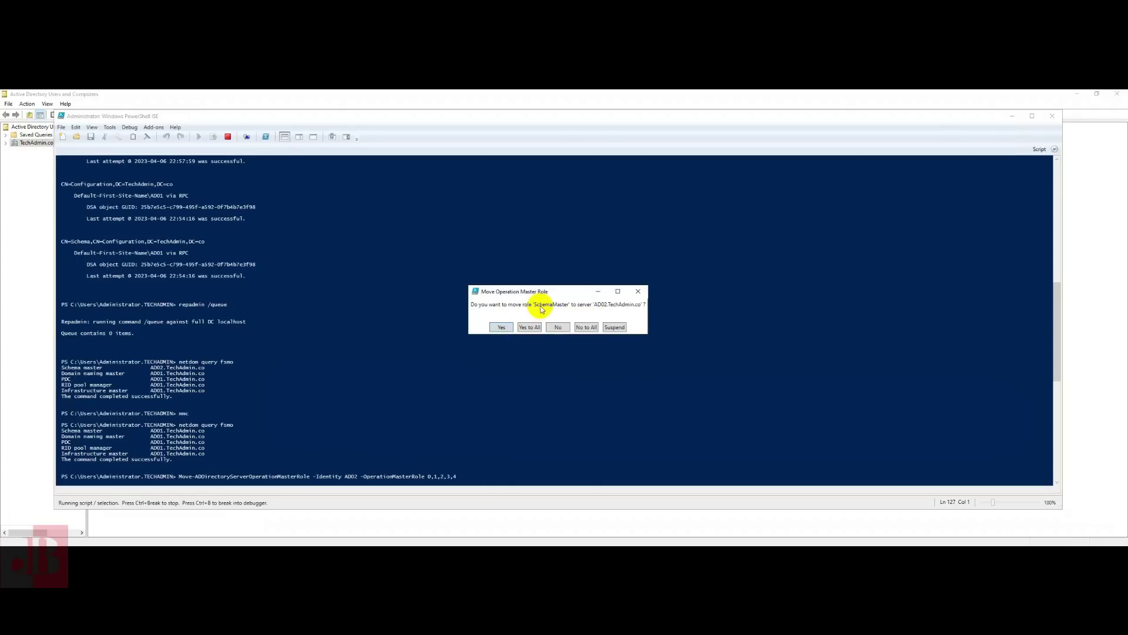
pyautogui.click(502, 328)
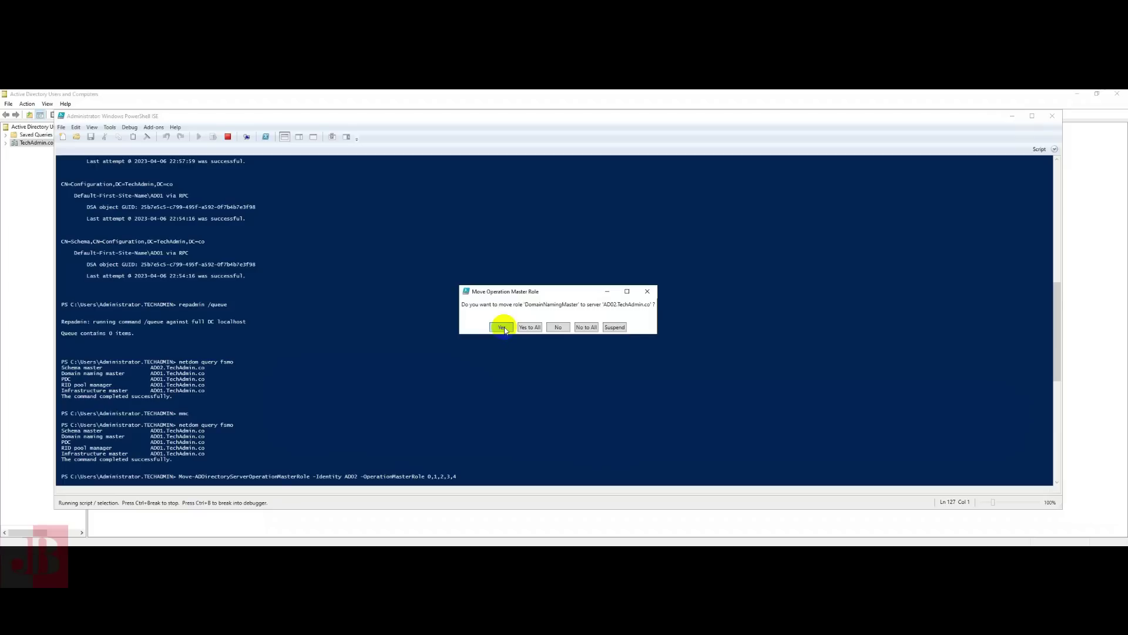
pyautogui.click(503, 328)
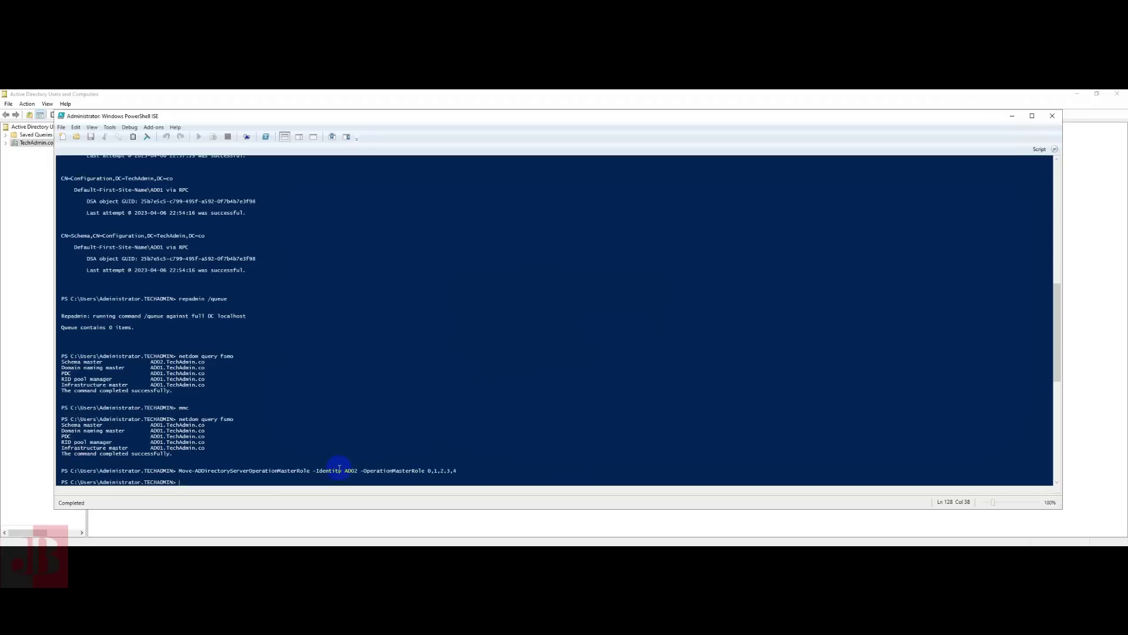
# - Rerun netdom query fsmo to verify AD02.TechAdmin.co holds every role
pyautogui.press('Up')
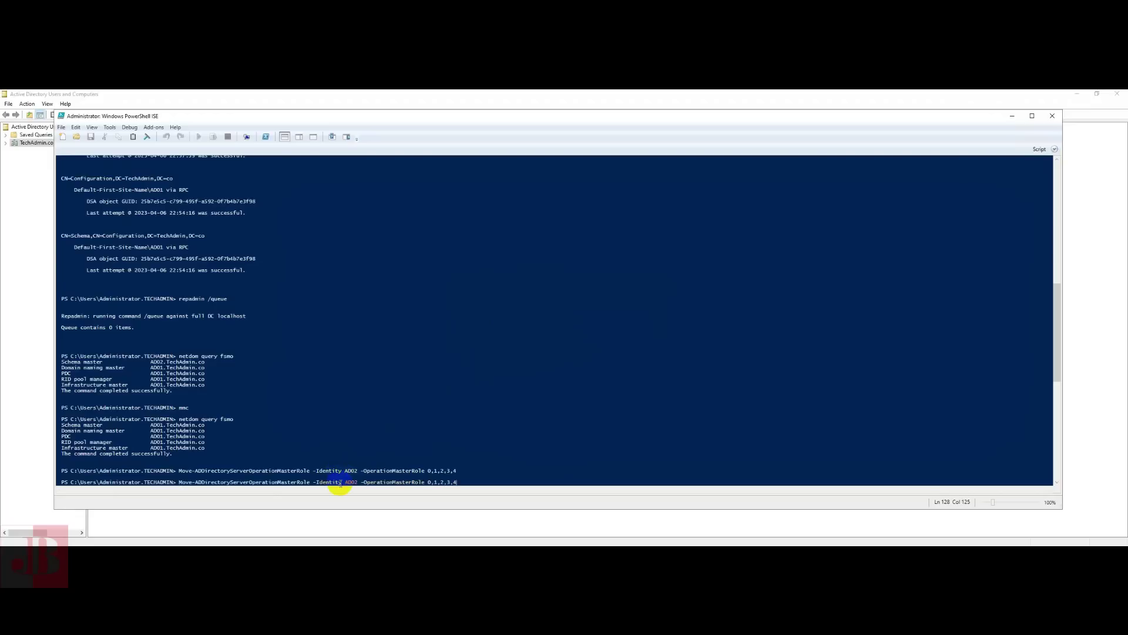
pyautogui.press('Up')
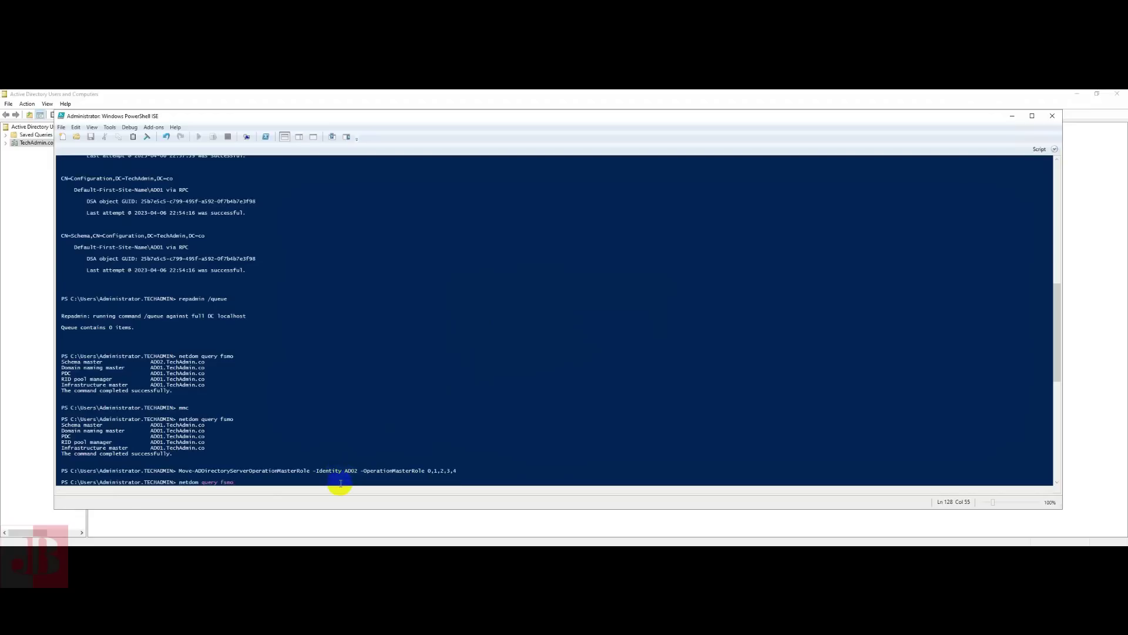
pyautogui.press('Return')
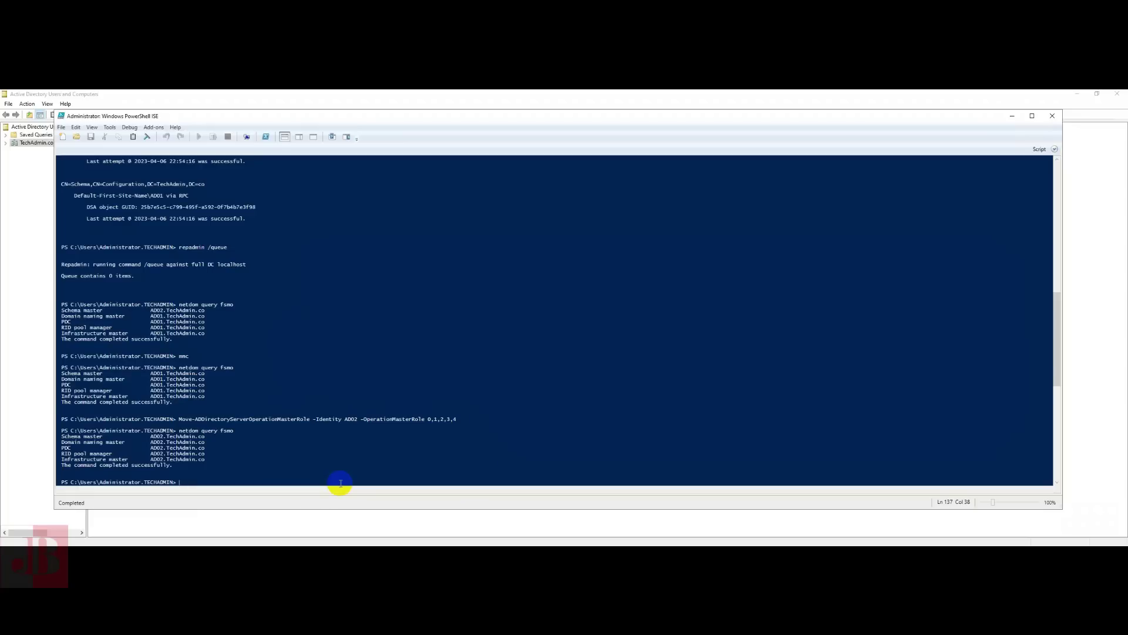
# - Edit the Move command to -Identity AD01 with role DomainNamingMaster, run it, and confirm
pyautogui.write('mmc')
pyautogui.press('Tab')
pyautogui.press('Tab')
pyautogui.press('Tab')
pyautogui.press('Up')
pyautogui.press('Up')
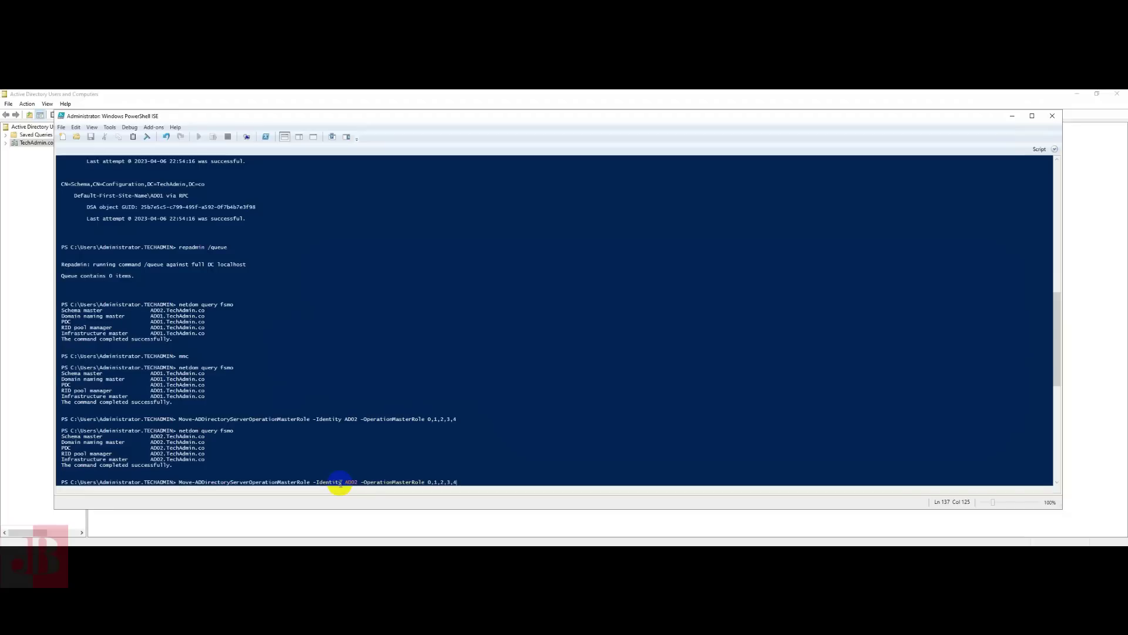
pyautogui.press('Left')
pyautogui.press('Left')
pyautogui.press('Left')
pyautogui.press('Left')
pyautogui.press('Left')
pyautogui.press('Left')
pyautogui.press('Left')
pyautogui.press('Left')
pyautogui.press('Left')
pyautogui.press('Left')
pyautogui.press('Left')
pyautogui.press('BackSpace')
pyautogui.write('1')
pyautogui.press('Right')
pyautogui.press('BackSpace')
pyautogui.press('BackSpace')
pyautogui.press('BackSpace')
pyautogui.press('BackSpace')
pyautogui.press('BackSpace')
pyautogui.press('BackSpace')
pyautogui.press('BackSpace')
pyautogui.press('BackSpace')
pyautogui.press('BackSpace')
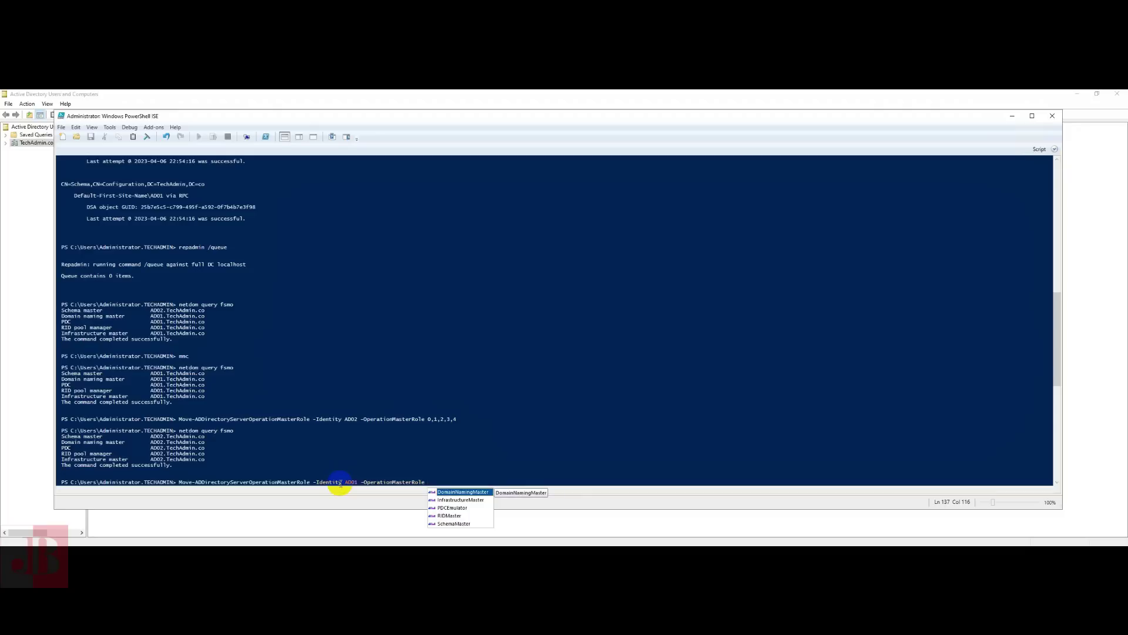
pyautogui.press('Return')
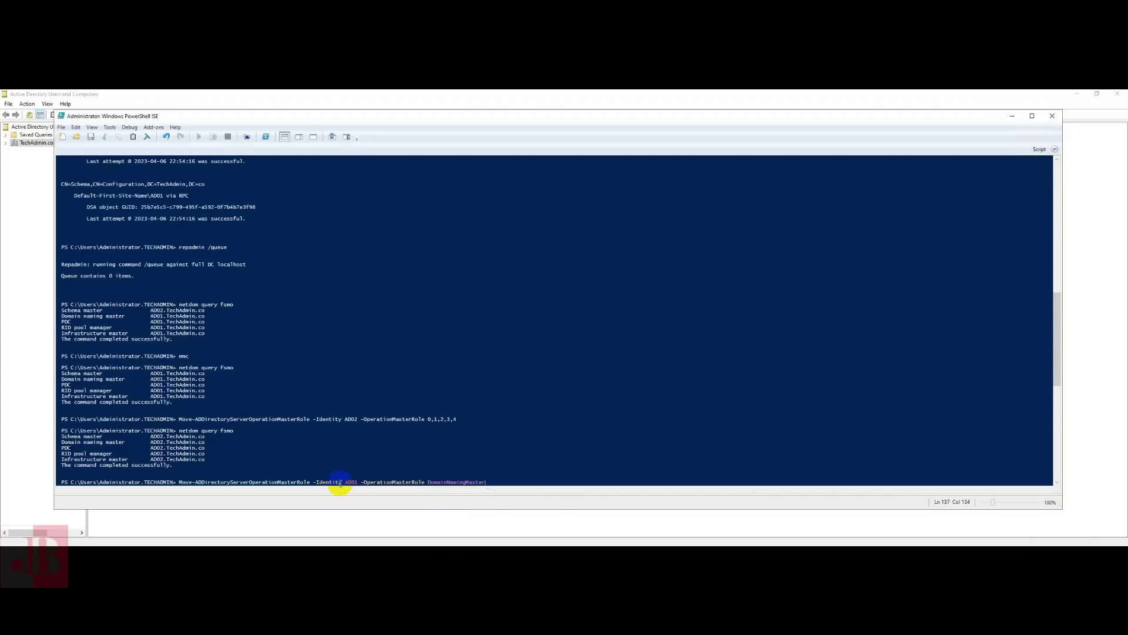
pyautogui.press('Return')
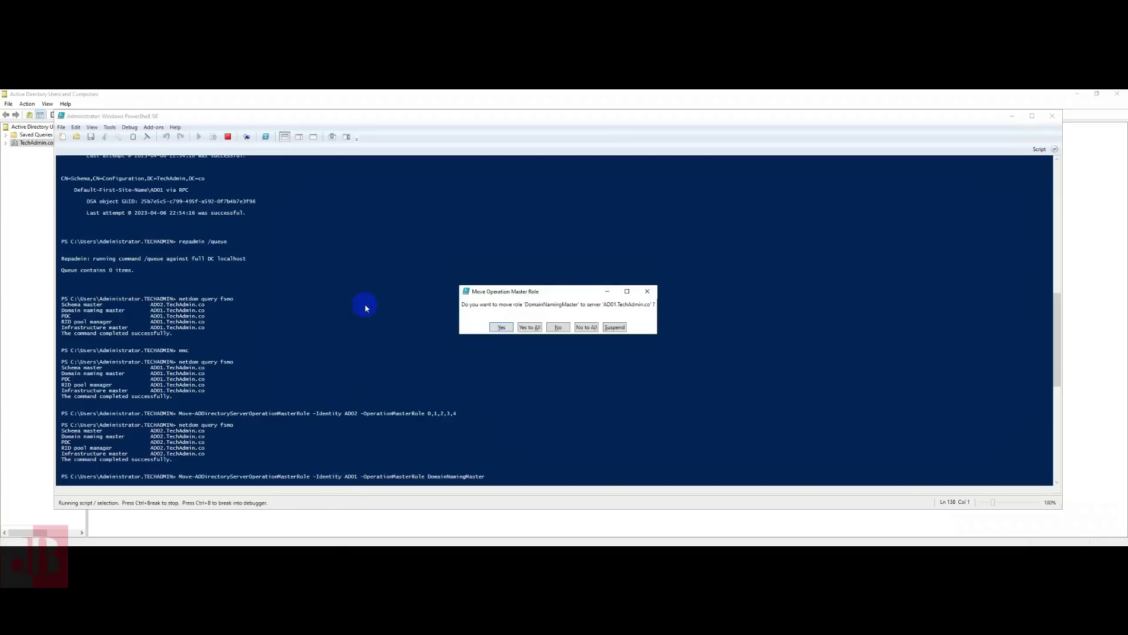
pyautogui.click(500, 327)
# - Rerun netdom query fsmo to confirm DomainNamingMaster is back on AD01
pyautogui.click(283, 482)
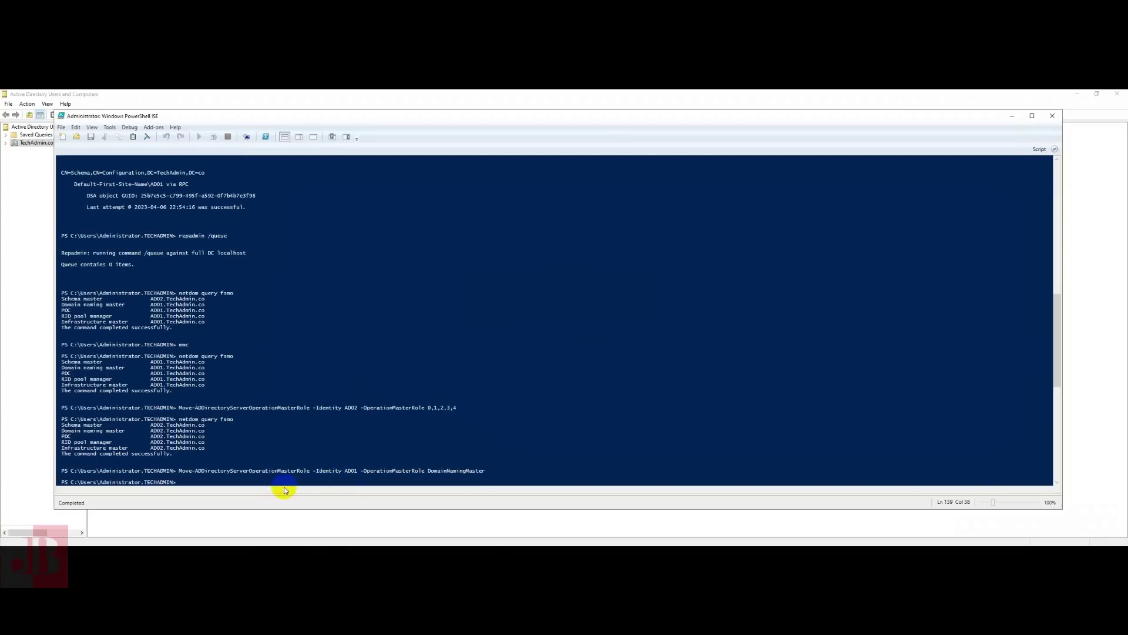
pyautogui.press('Up')
pyautogui.press('Up')
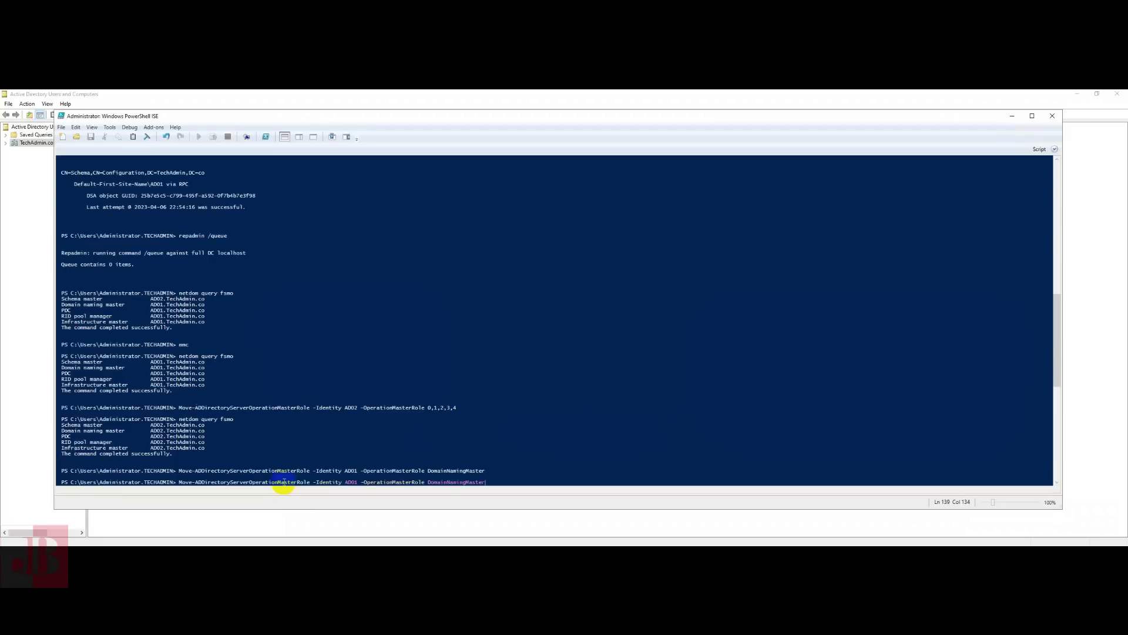
pyautogui.press('Return')
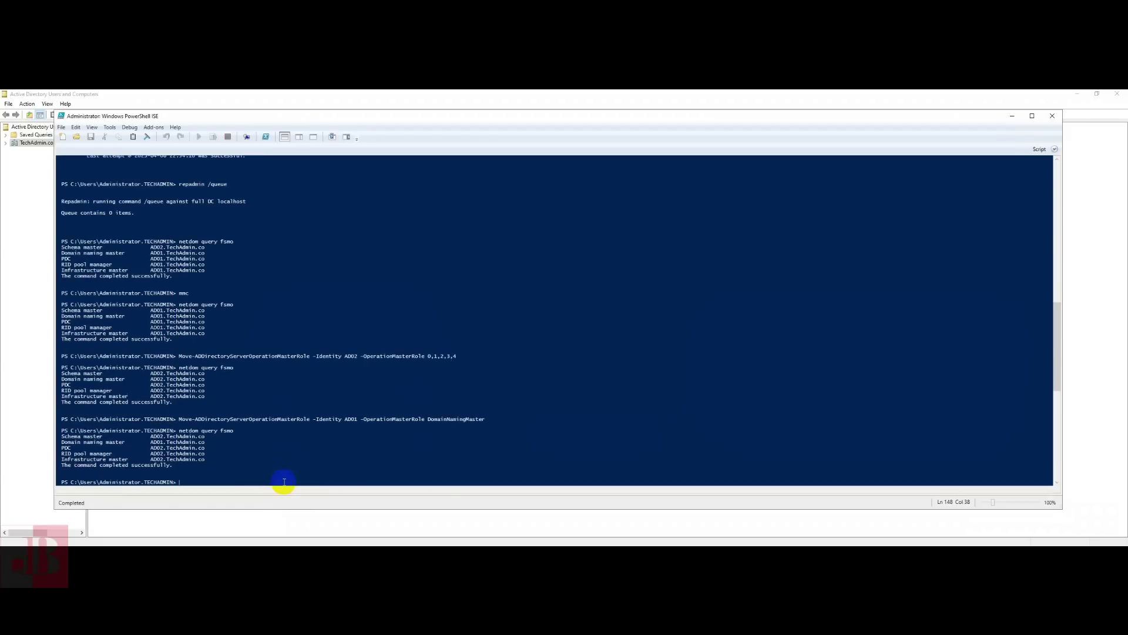
# - Clear the console with cls and move the PDCEmulator role to AD01, confirming the prompt
pyautogui.write('cls')
pyautogui.press('Return')
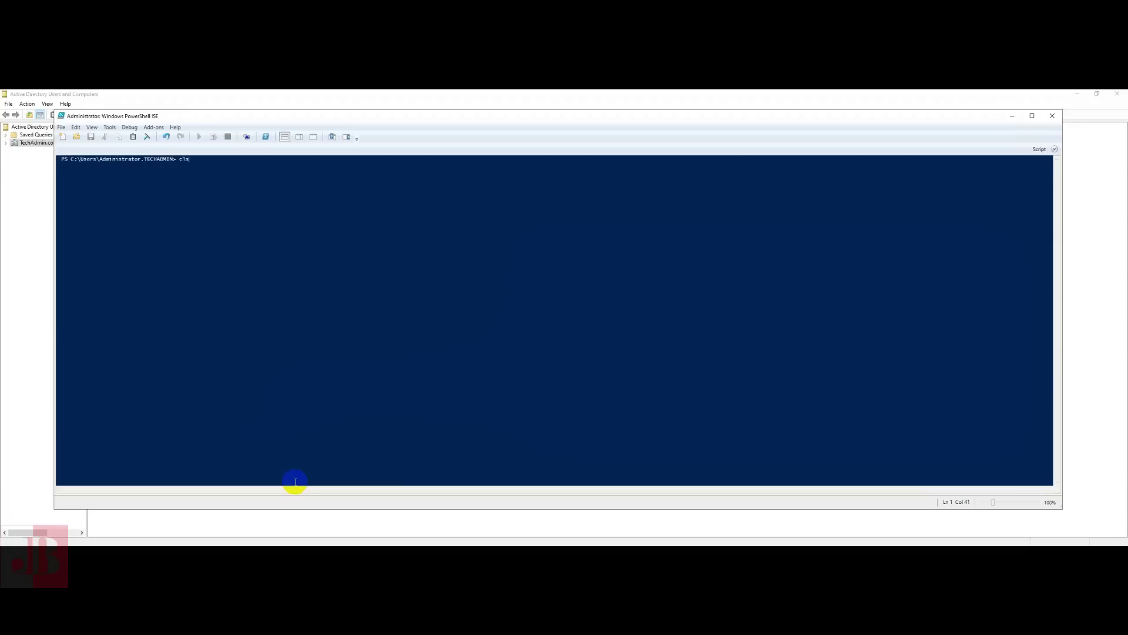
pyautogui.press('Up')
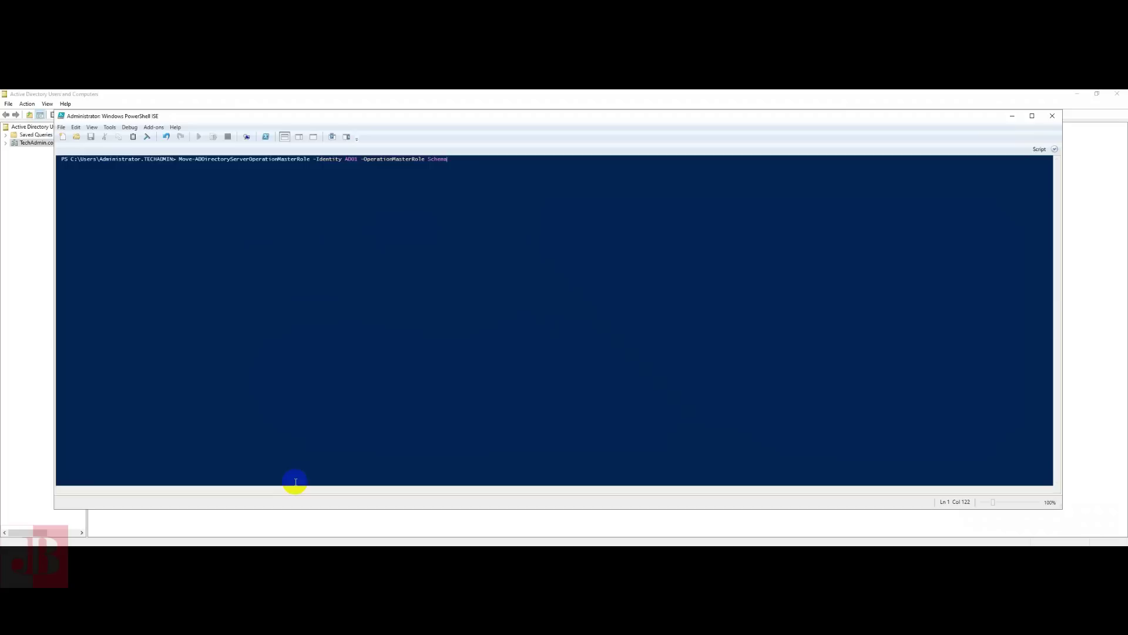
pyautogui.press('BackSpace')
pyautogui.press('BackSpace')
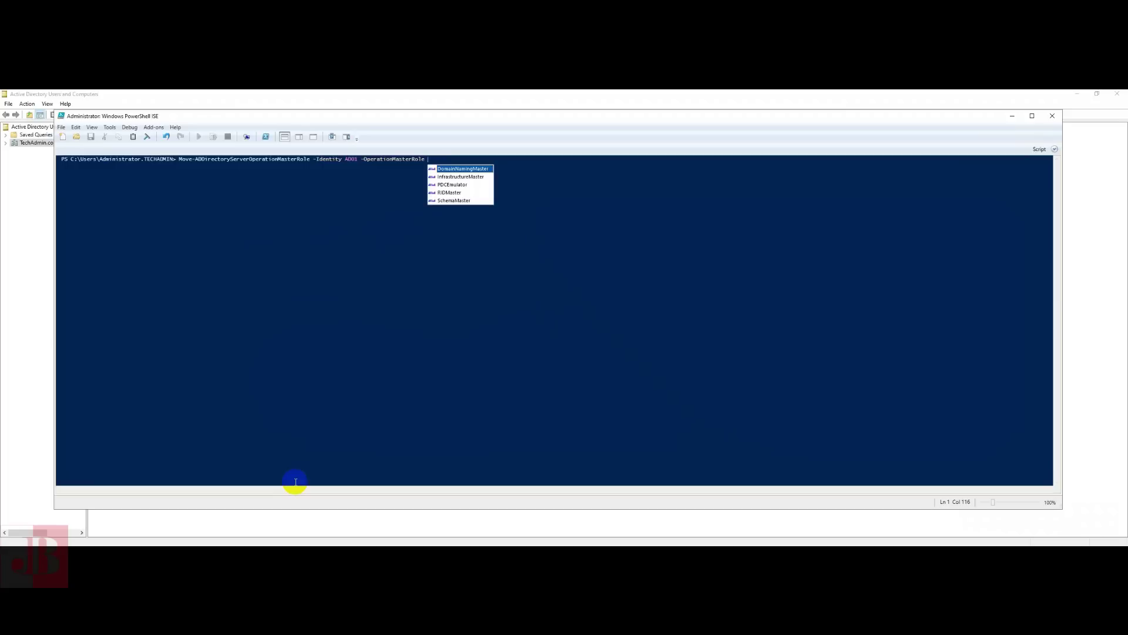
pyautogui.press('Down')
pyautogui.press('Down')
pyautogui.press('Return')
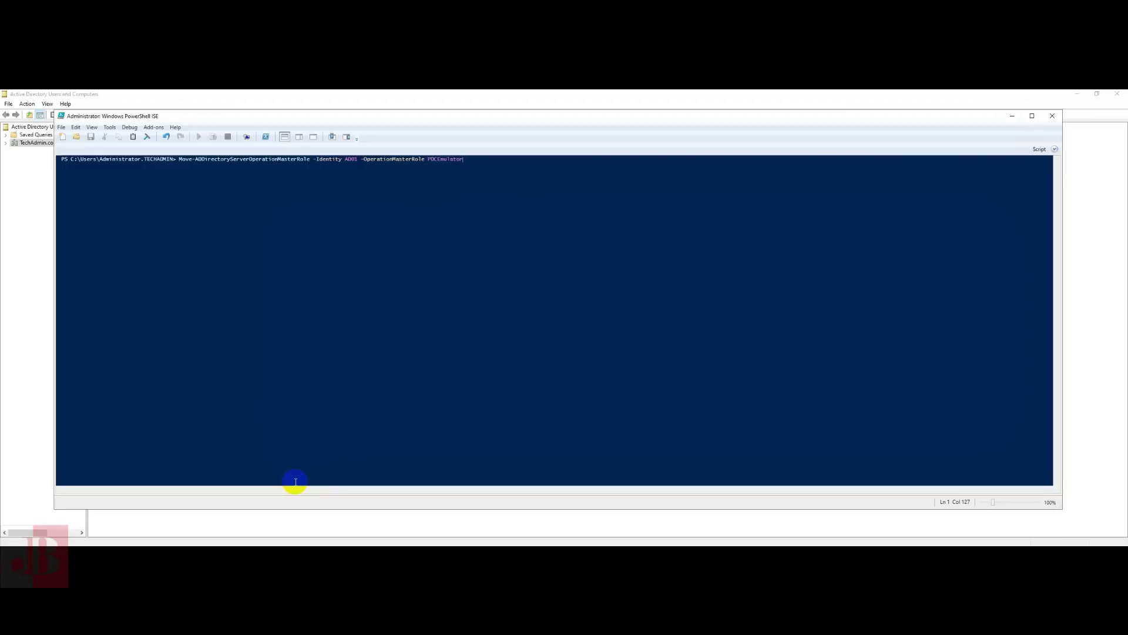
pyautogui.press('Return')
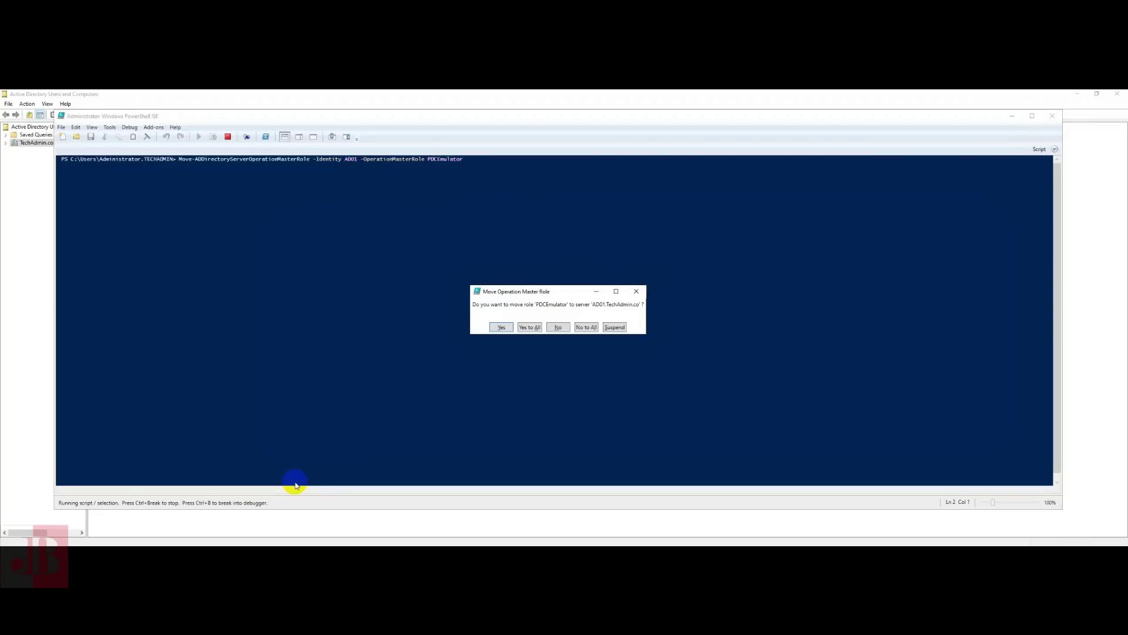
pyautogui.press('Return')
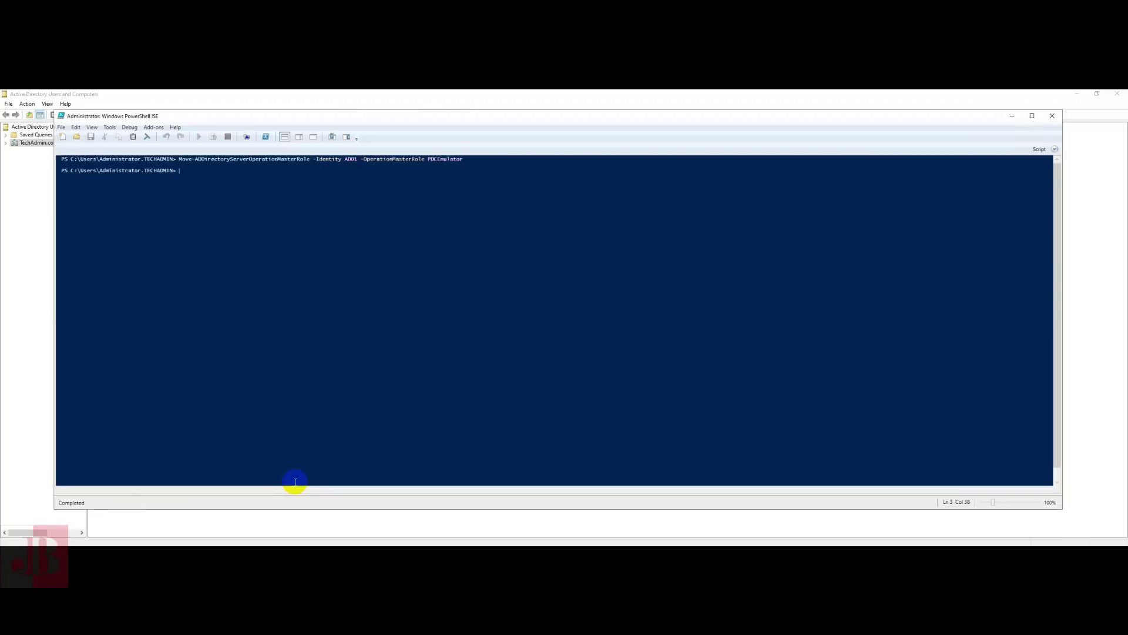
# - Recall and rerun netdom query fsmo to check the role holders
pyautogui.press('Up')
pyautogui.press('Up')
pyautogui.press('Down')
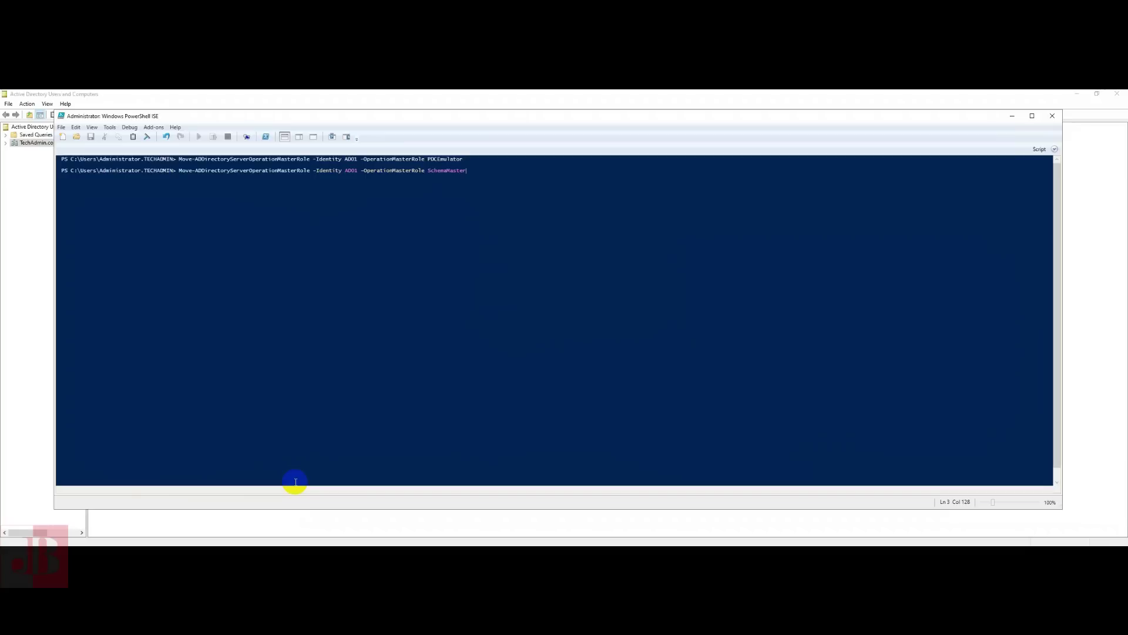
pyautogui.press('Up')
pyautogui.press('Return')
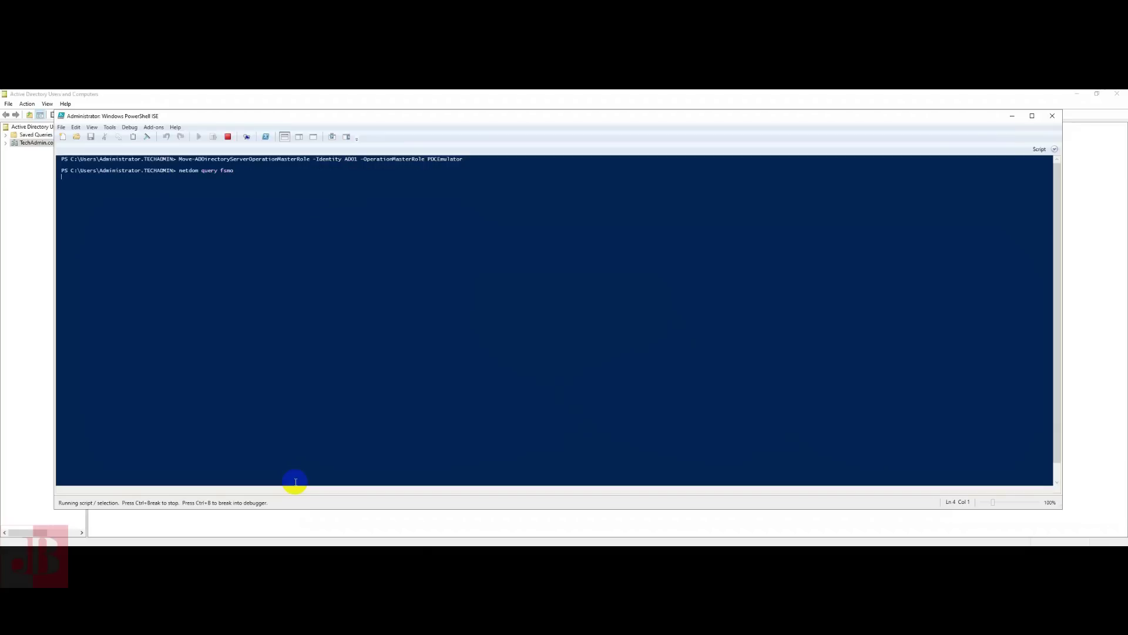